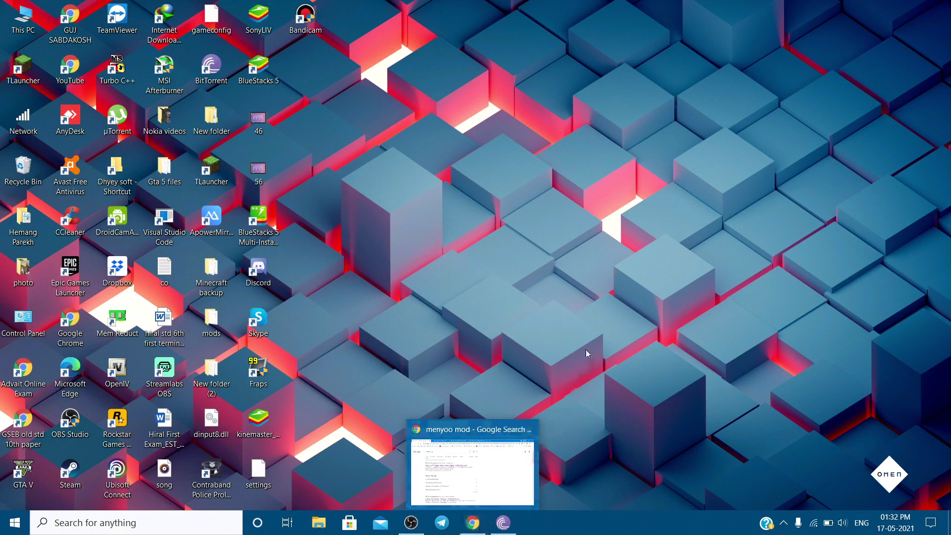
# - Download ScriptHookV_1.0.2245.0.zip from dev-c.com, overwriting the existing copy
pyautogui.click(472, 523)
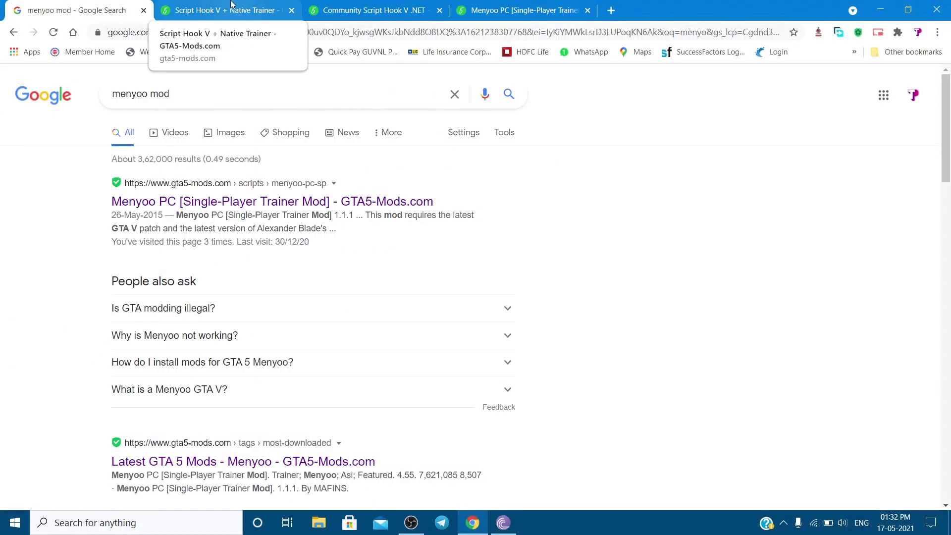
pyautogui.click(231, 5)
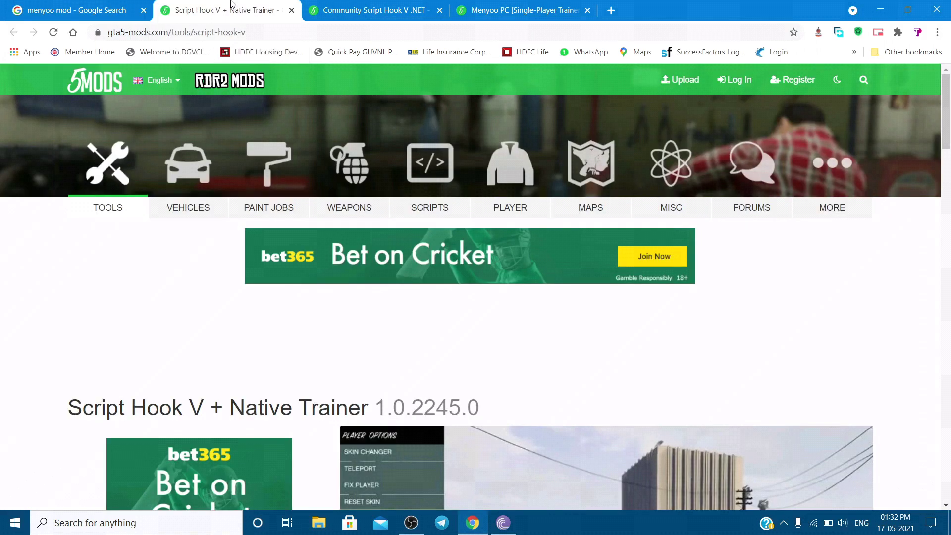
pyautogui.scroll(-5, 256, 110)
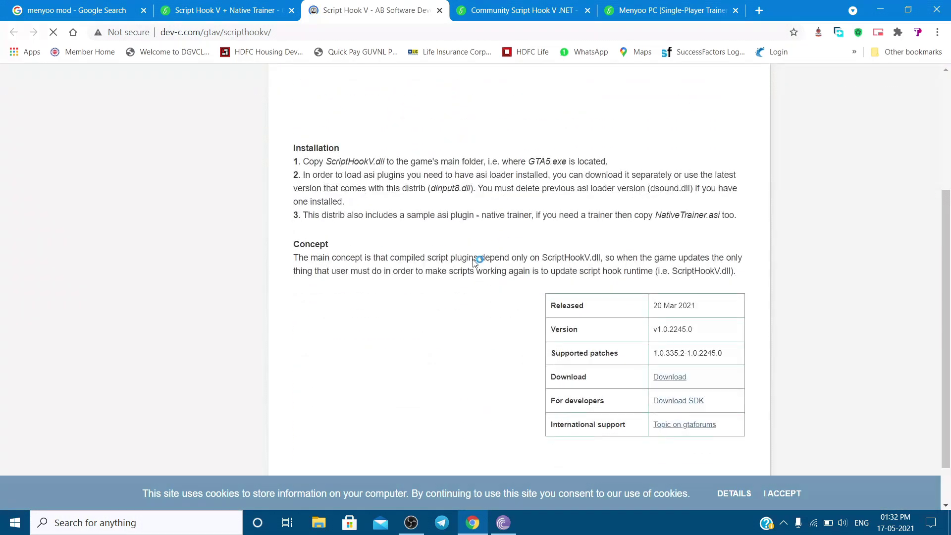
pyautogui.scroll(-1, 473, 262)
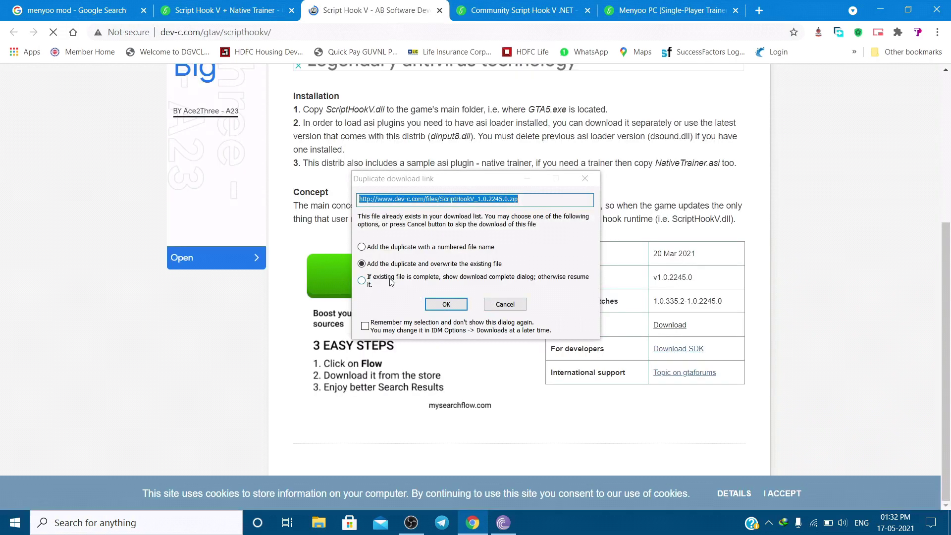
pyautogui.click(449, 307)
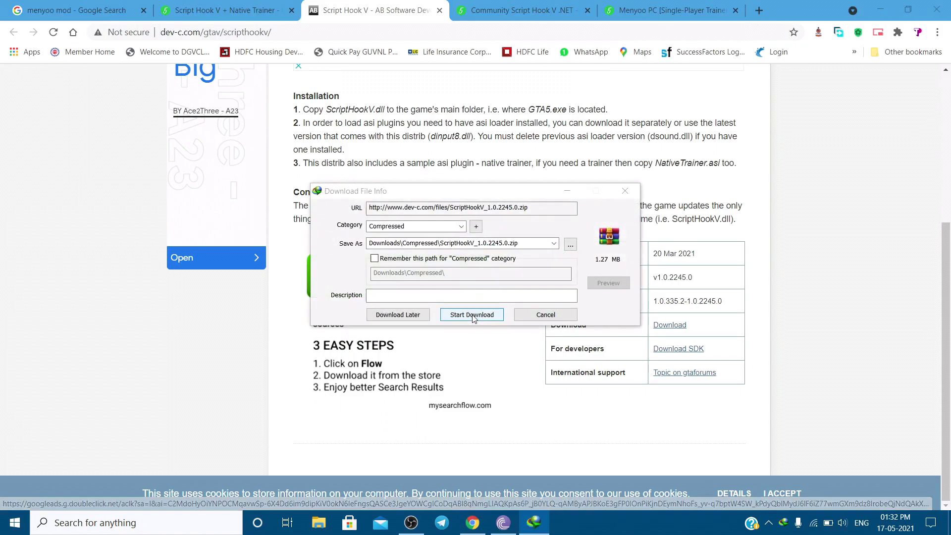
pyautogui.click(471, 315)
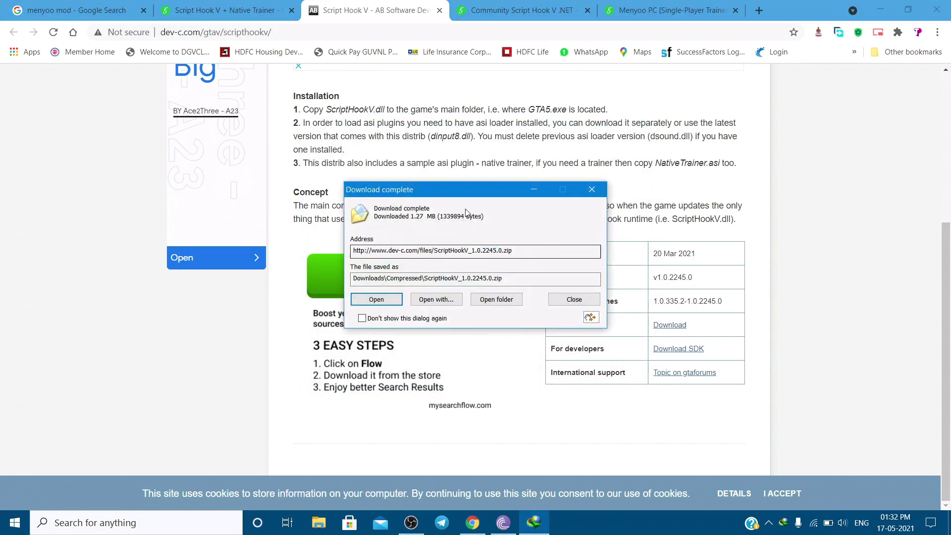
pyautogui.click(496, 299)
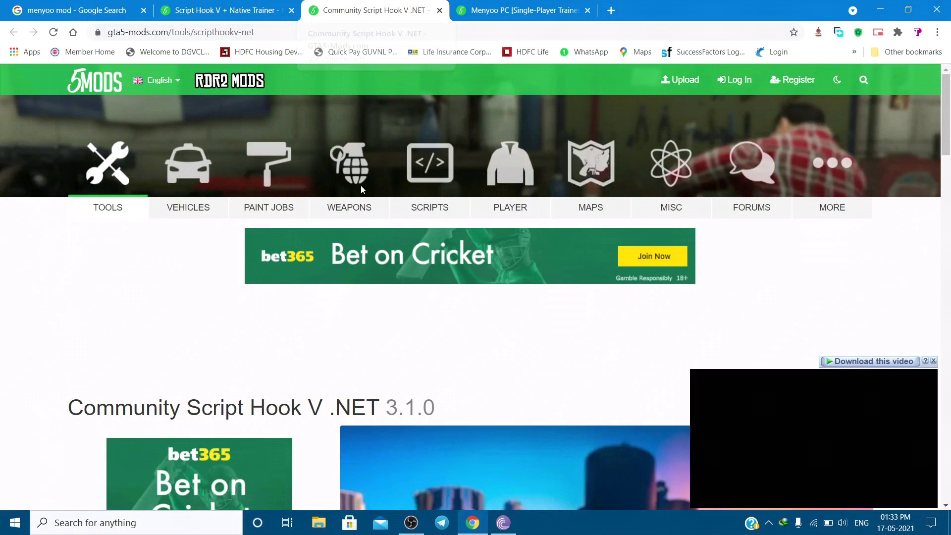
# - Download the ScriptHookVDotNet.zip v3.1.0 asset from the crosire/scripthookvdotnet releases page
pyautogui.scroll(-8, 266, 367)
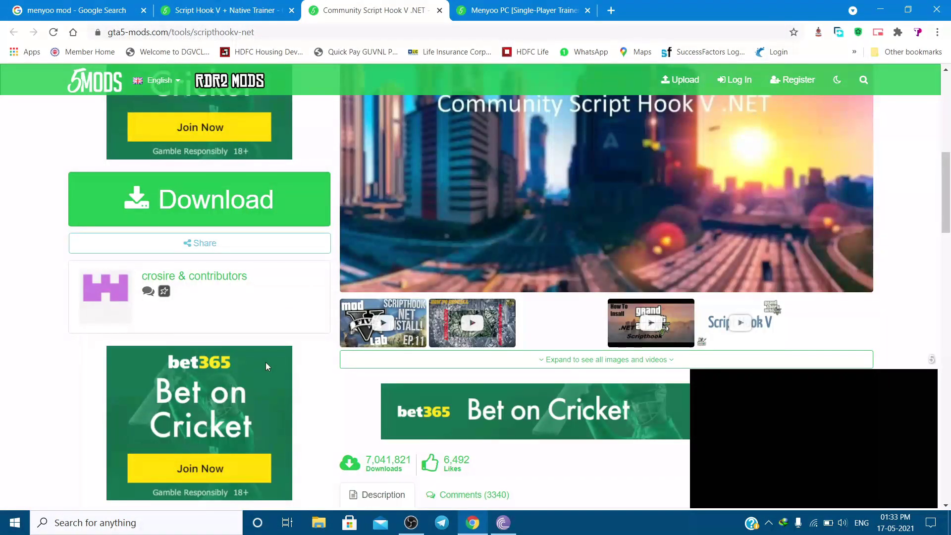
pyautogui.scroll(5, 263, 370)
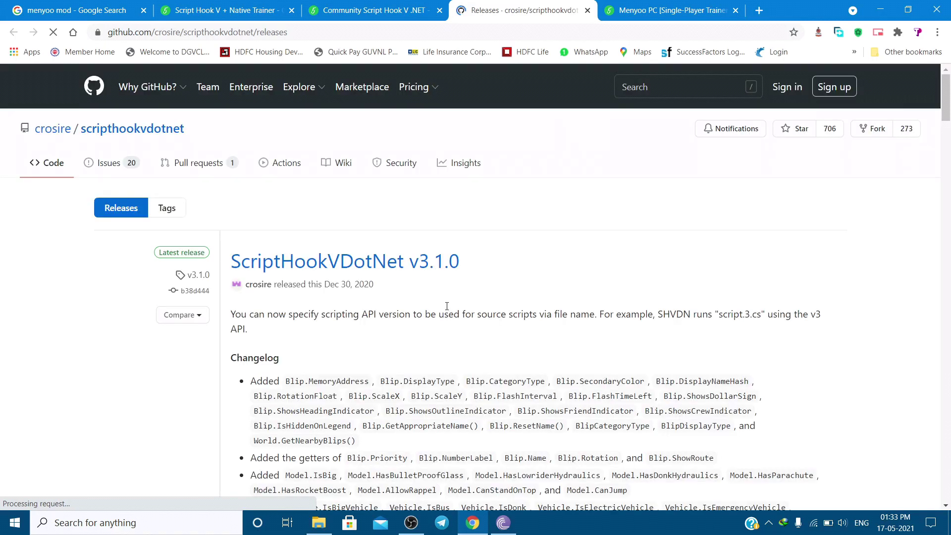
pyautogui.scroll(-1, 448, 311)
pyautogui.scroll(-3, 445, 307)
pyautogui.scroll(-2, 444, 304)
pyautogui.scroll(-3, 444, 304)
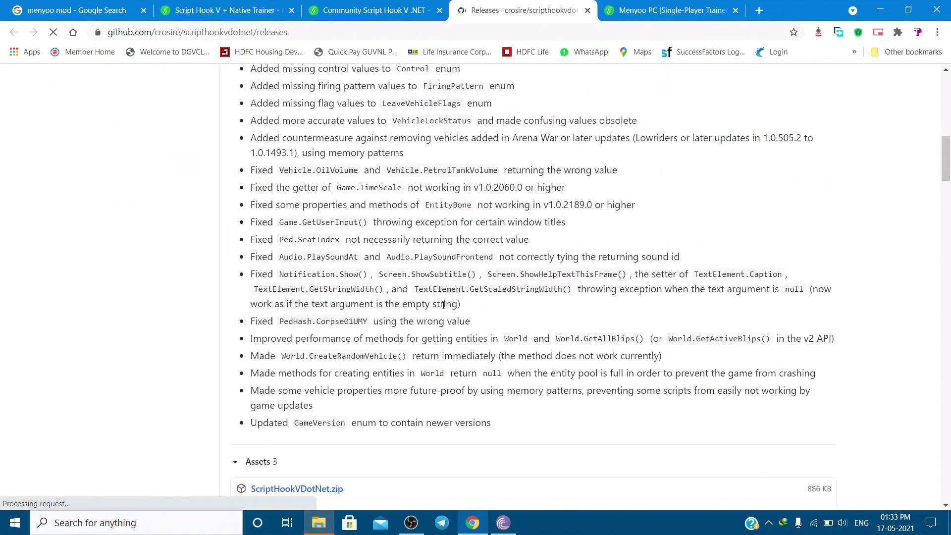
pyautogui.scroll(-5, 442, 303)
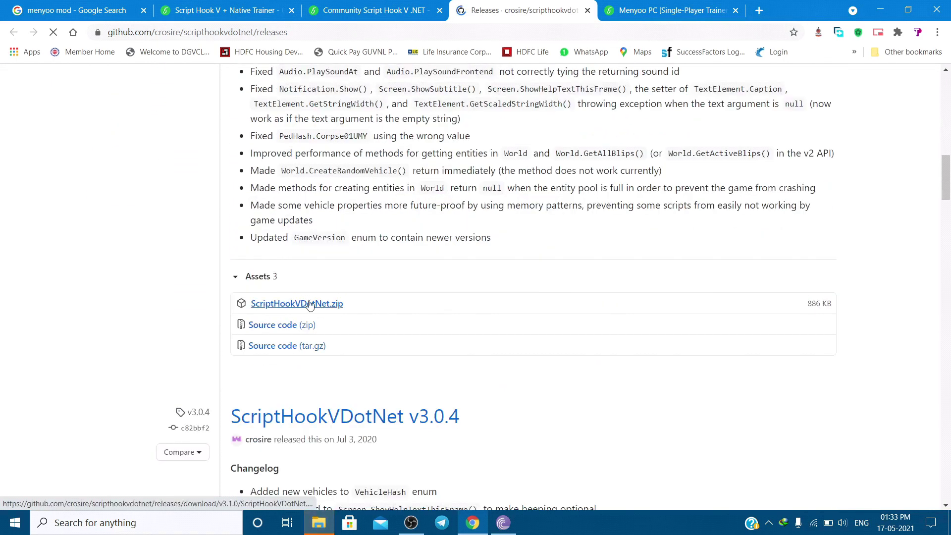
pyautogui.click(332, 307)
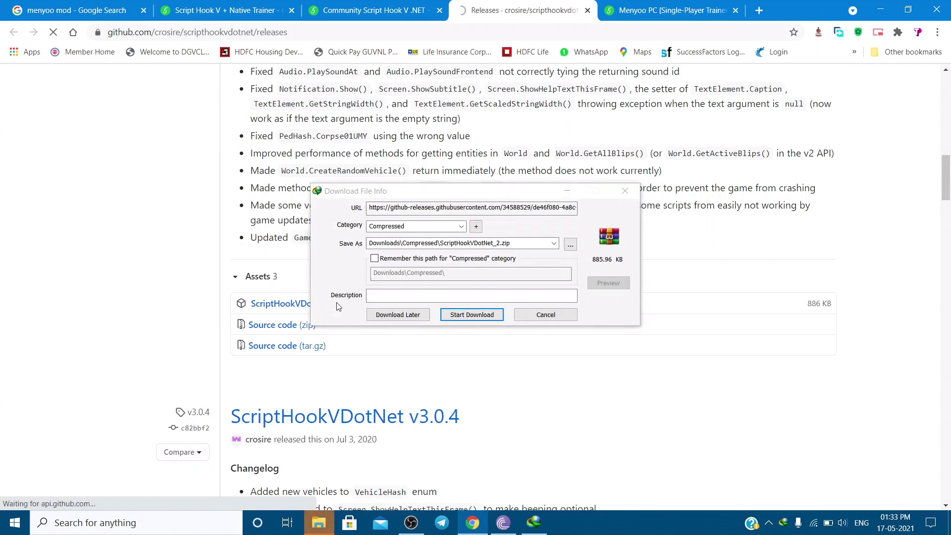
pyautogui.click(466, 316)
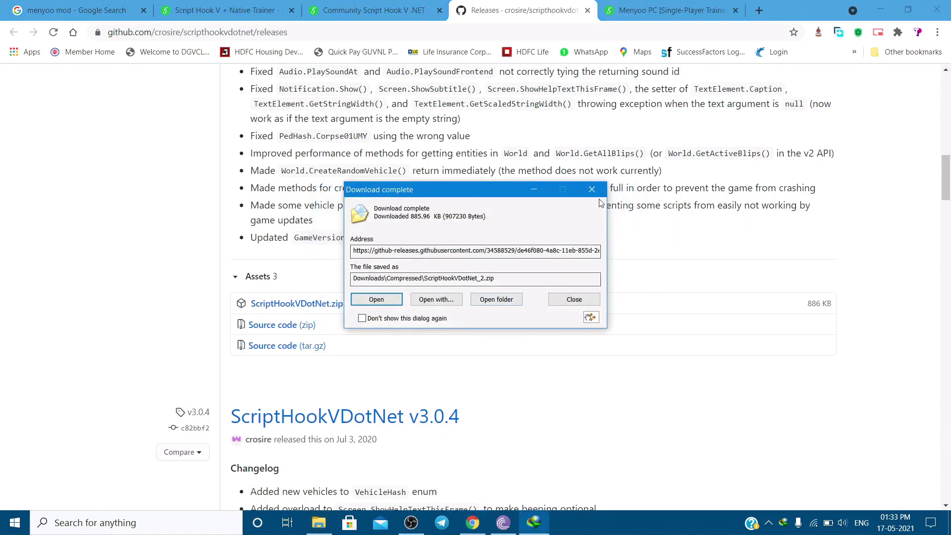
pyautogui.click(592, 189)
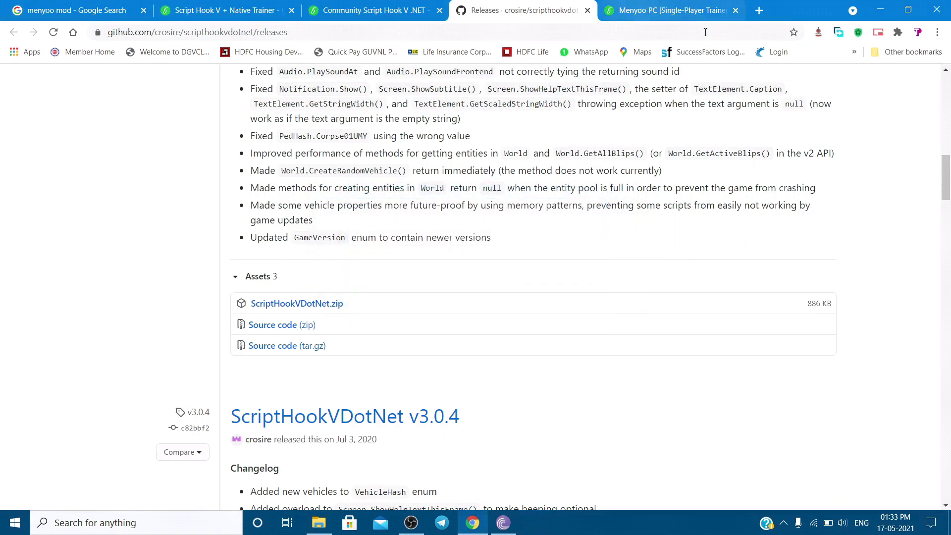
# - Download MenyooSP.zip v1.4.0 from MAFINS's GitHub releases, then minimise the browser
pyautogui.click(666, 10)
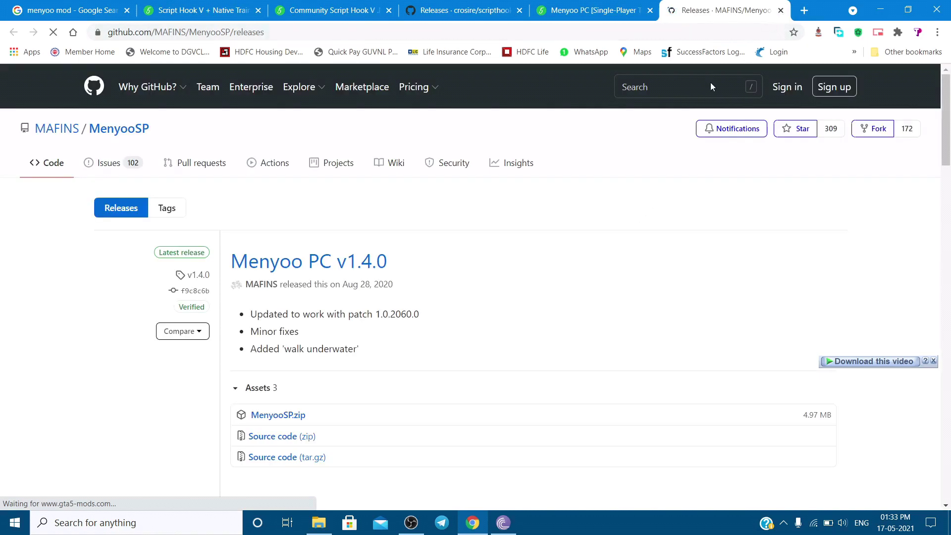
pyautogui.scroll(-4, 514, 312)
pyautogui.scroll(2, 266, 376)
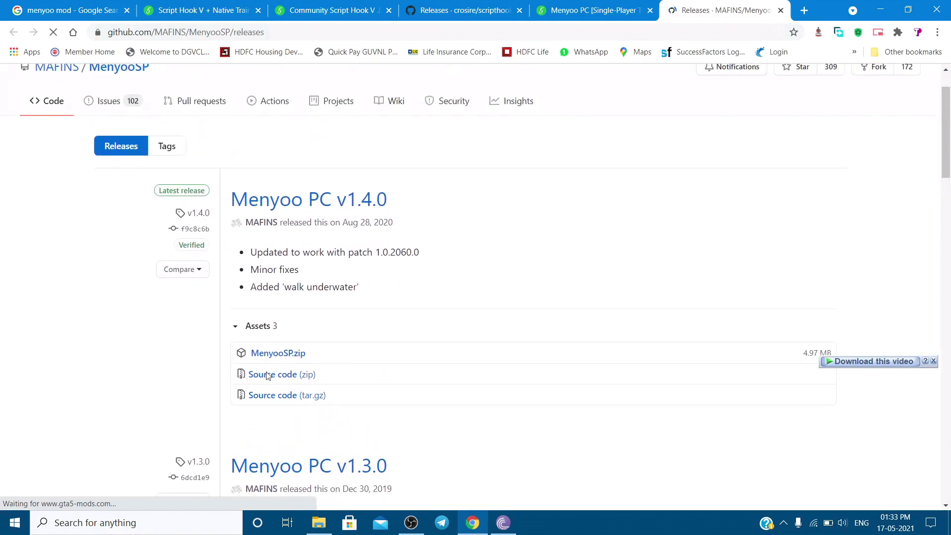
pyautogui.click(291, 355)
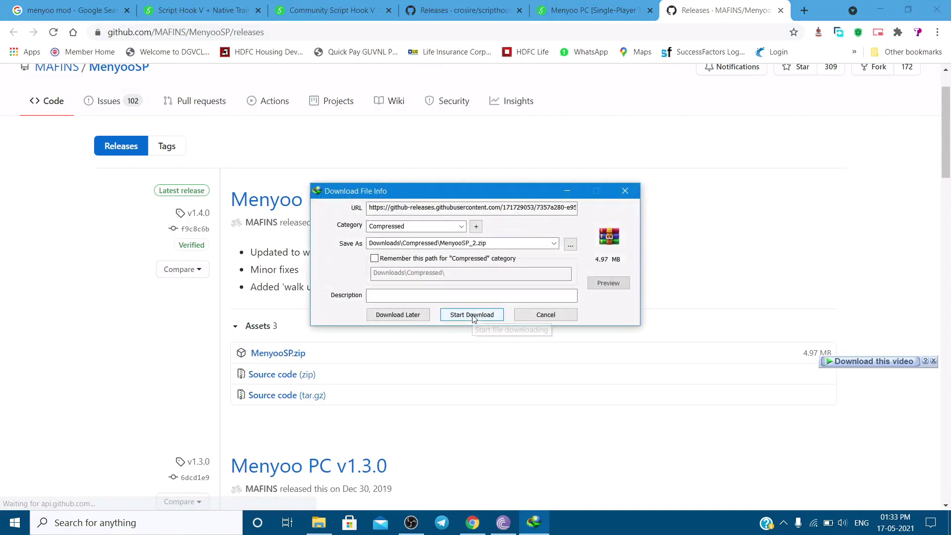
pyautogui.click(472, 315)
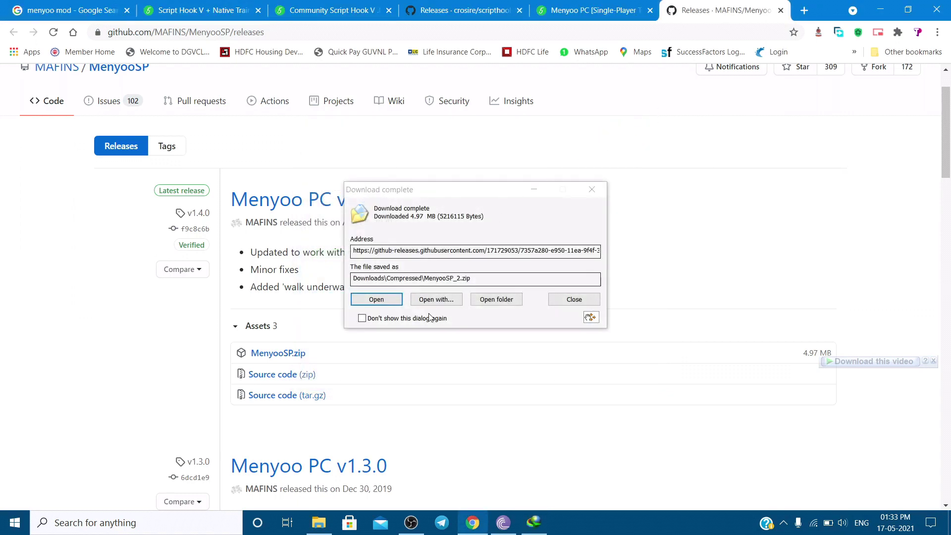
pyautogui.click(592, 189)
pyautogui.click(880, 10)
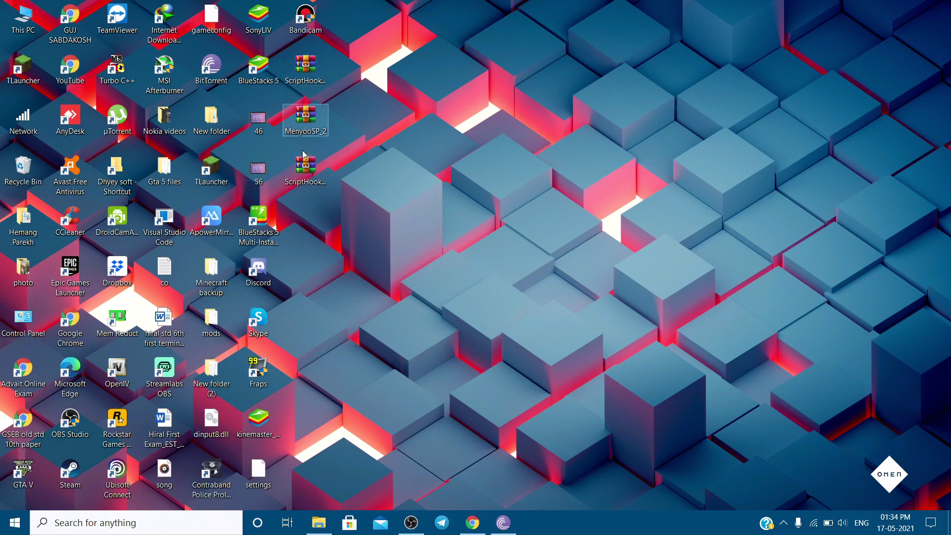
# - Use WinRAR's 'Extract to' on the ScriptHookV, ScriptHookVDotNet_2 and MenyooSP_2 desktop zips
pyautogui.click(305, 67)
pyautogui.rightClick(304, 63)
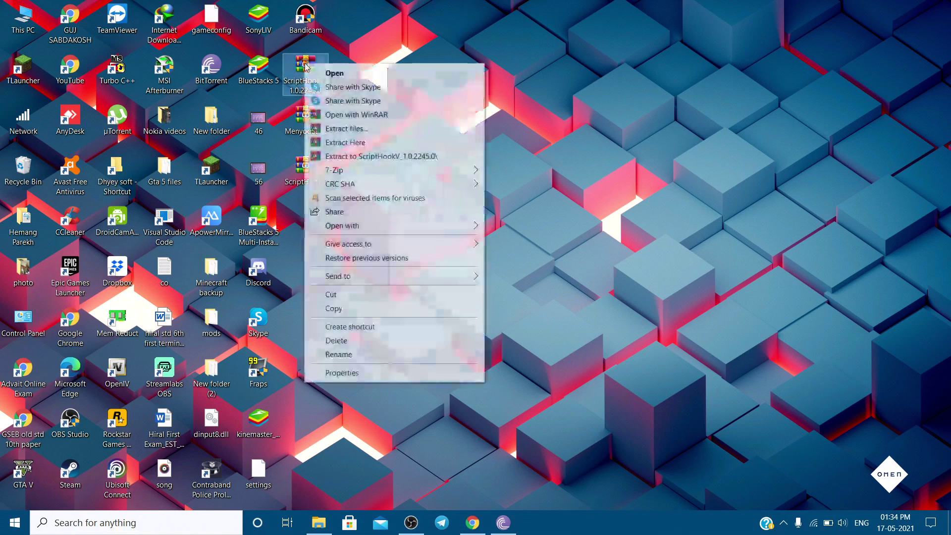
pyautogui.click(391, 156)
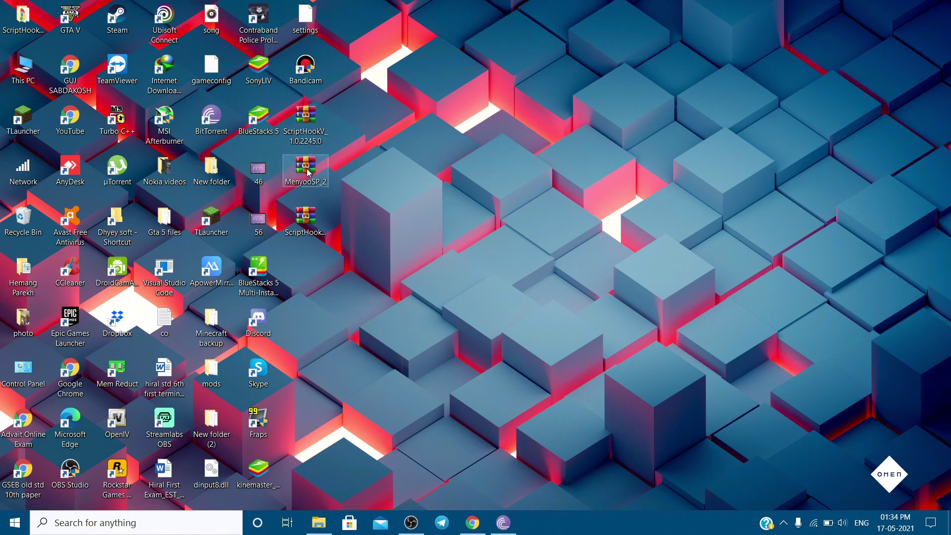
pyautogui.click(303, 224)
pyautogui.rightClick(302, 221)
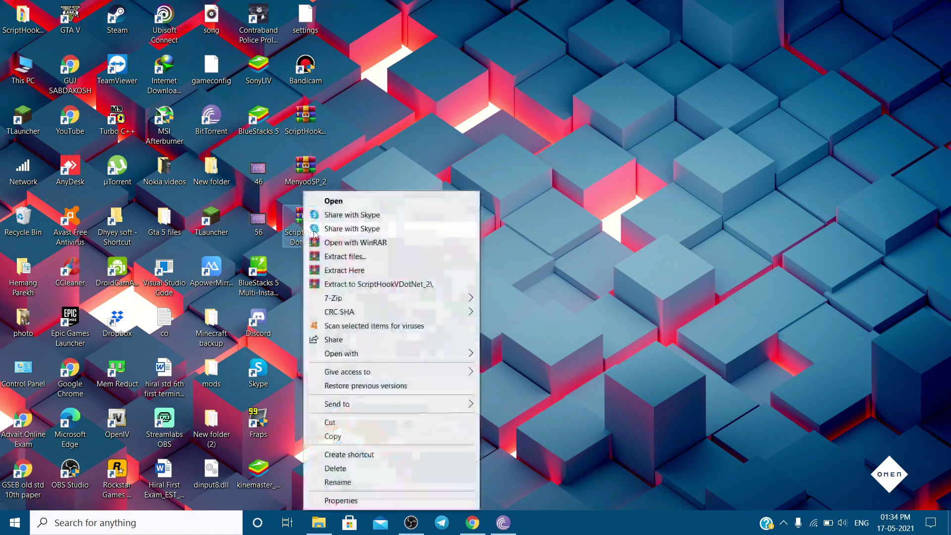
pyautogui.click(373, 283)
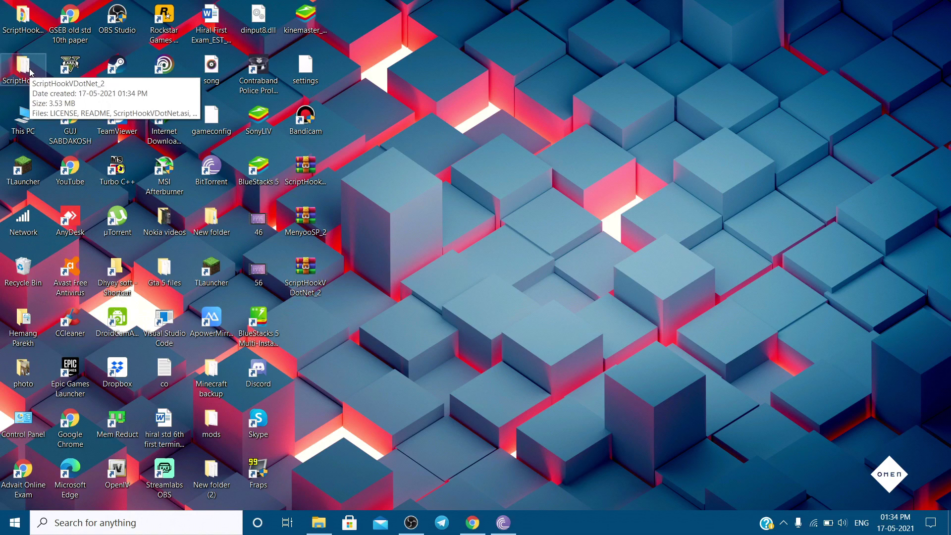
pyautogui.click(320, 222)
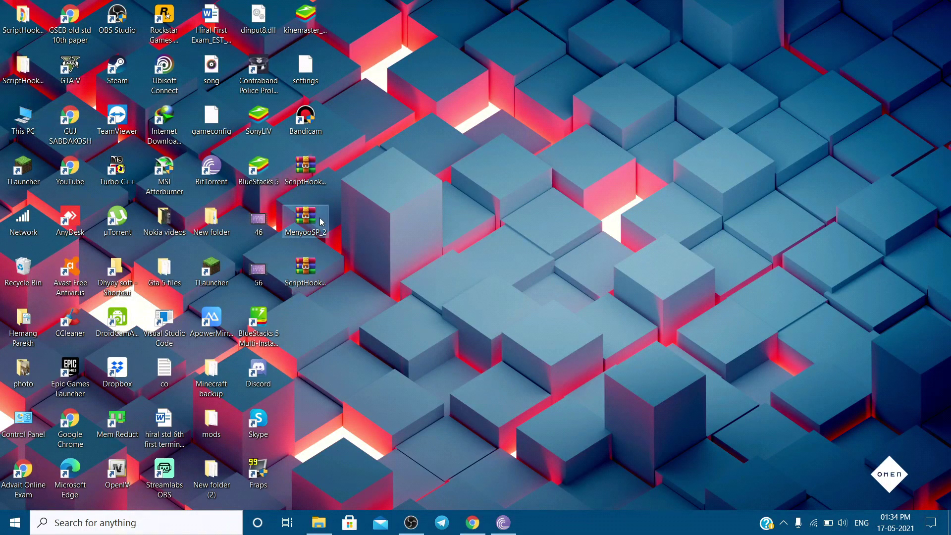
pyautogui.rightClick(314, 208)
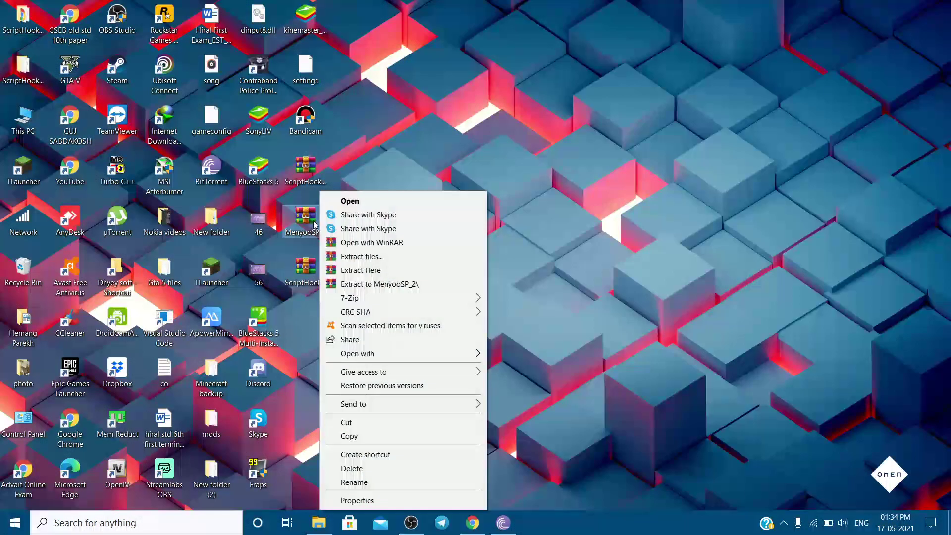
pyautogui.click(391, 283)
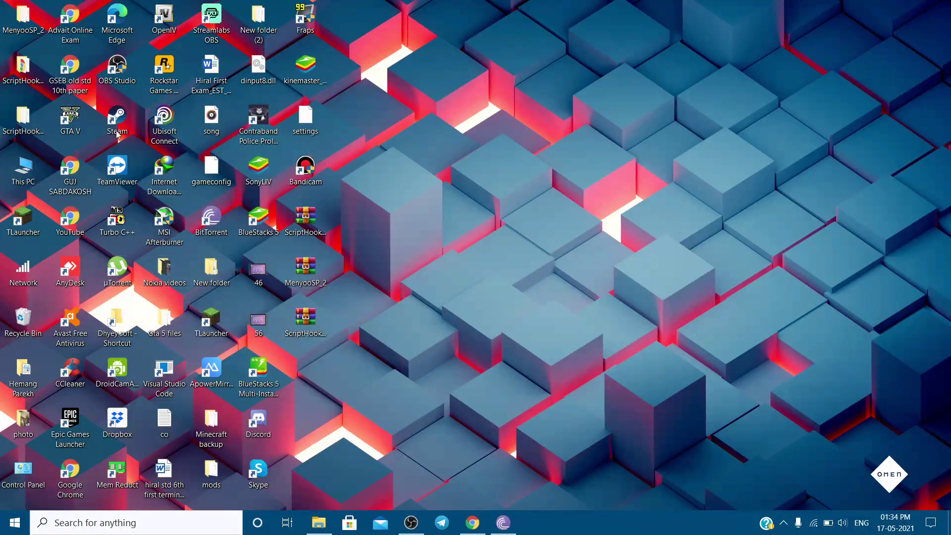
# - Open the GTAV game folder in D:\Download through This PC
pyautogui.rightClick(75, 115)
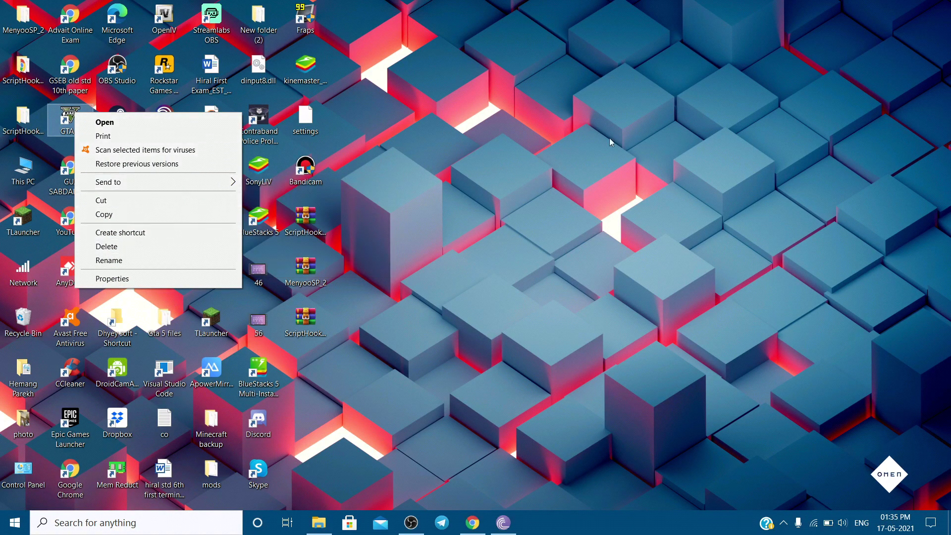
pyautogui.click(130, 152)
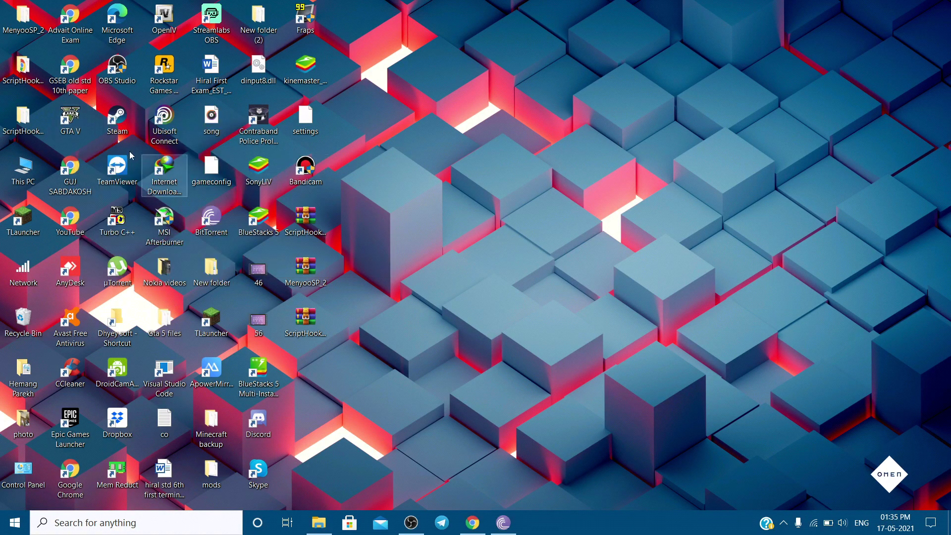
pyautogui.doubleClick(38, 174)
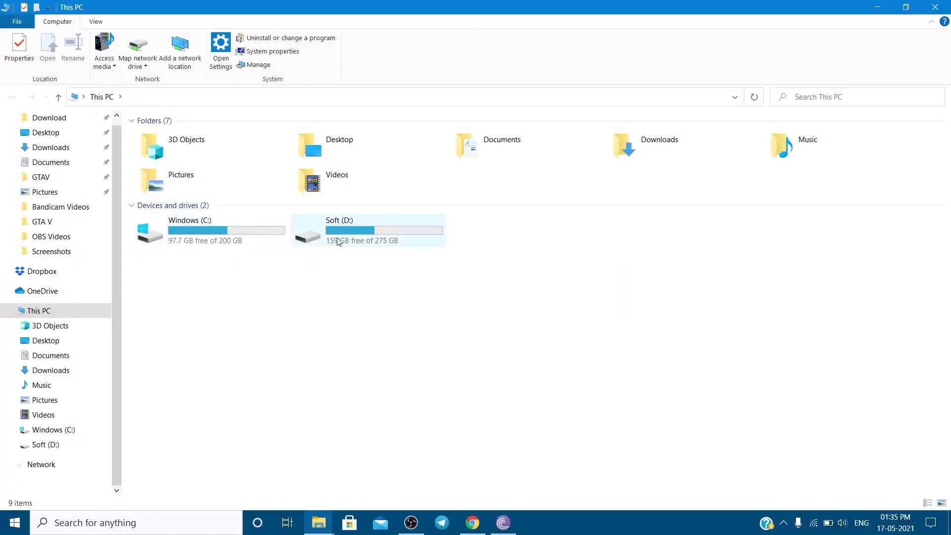
pyautogui.doubleClick(356, 233)
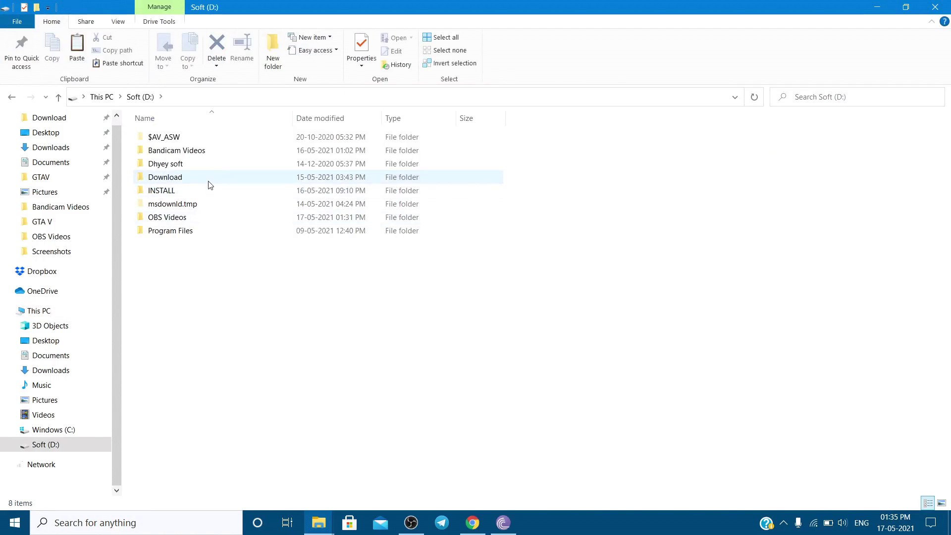
pyautogui.click(208, 182)
pyautogui.doubleClick(209, 183)
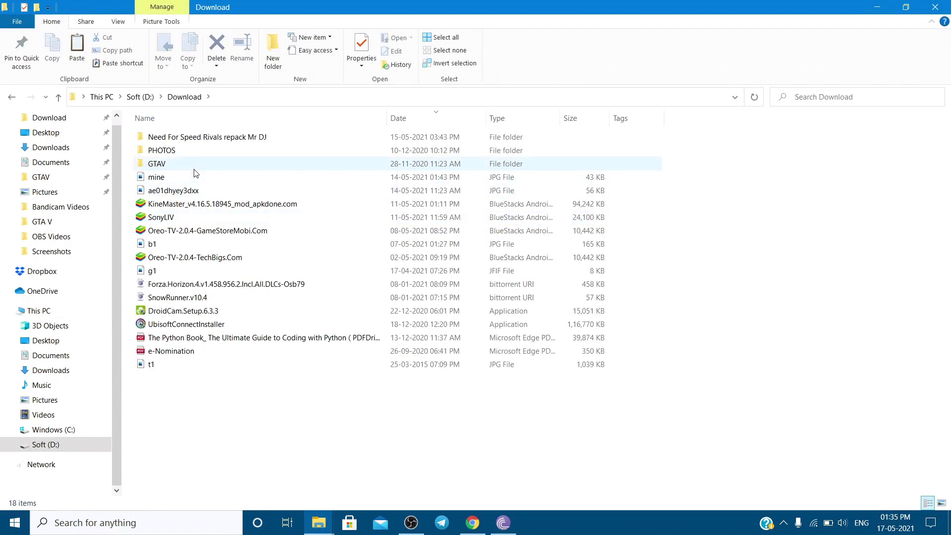
pyautogui.click(194, 169)
pyautogui.doubleClick(194, 168)
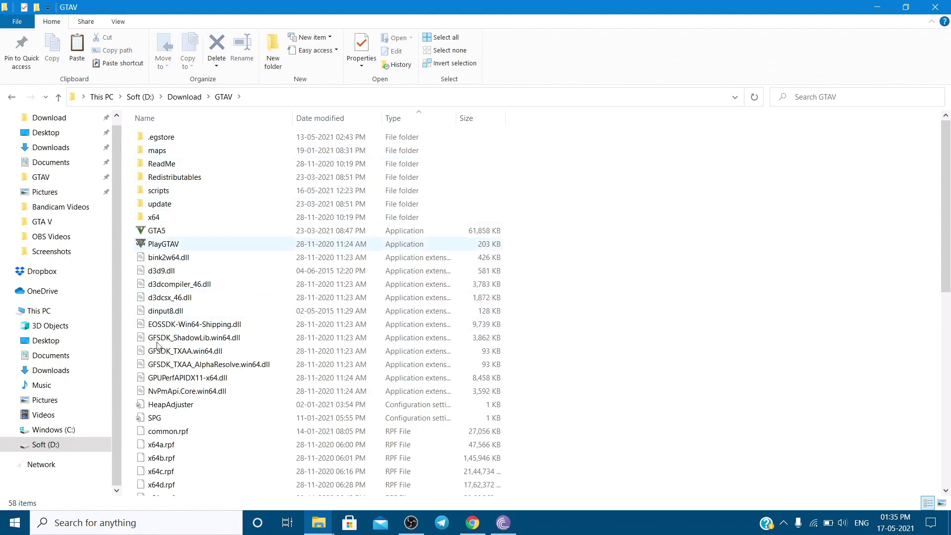
# - Restore the GTAV window to a smaller size, move it upper right and make it taller
pyautogui.scroll(-6, 267, 342)
pyautogui.scroll(-3, 280, 366)
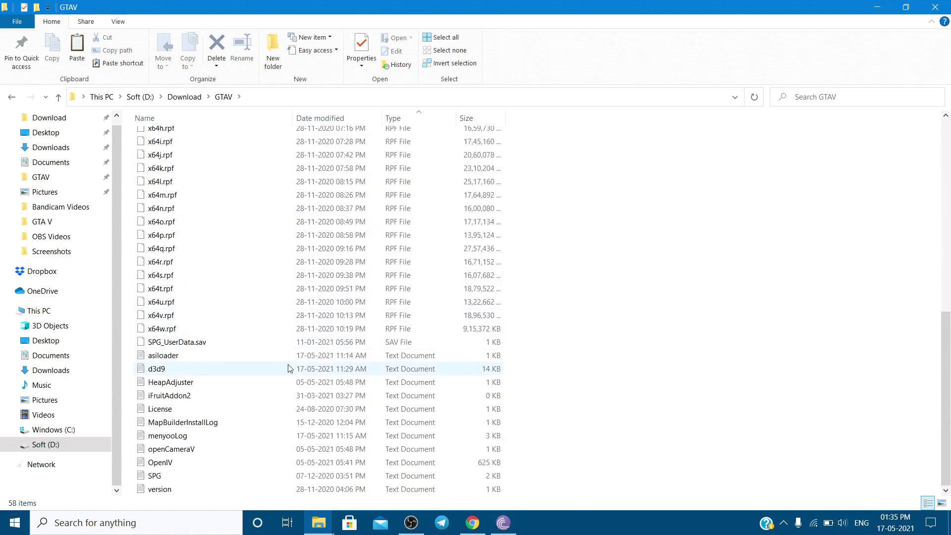
pyautogui.scroll(6, 292, 356)
pyautogui.scroll(3, 326, 317)
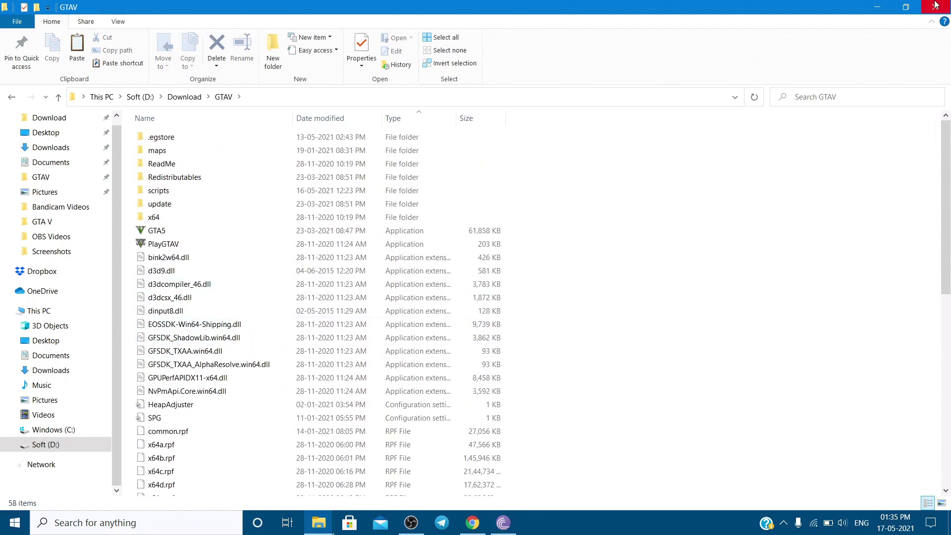
pyautogui.click(908, 8)
pyautogui.moveTo(578, 138)
pyautogui.mouseDown()
pyautogui.moveTo(788, 74)
pyautogui.moveTo(796, 60)
pyautogui.mouseUp()
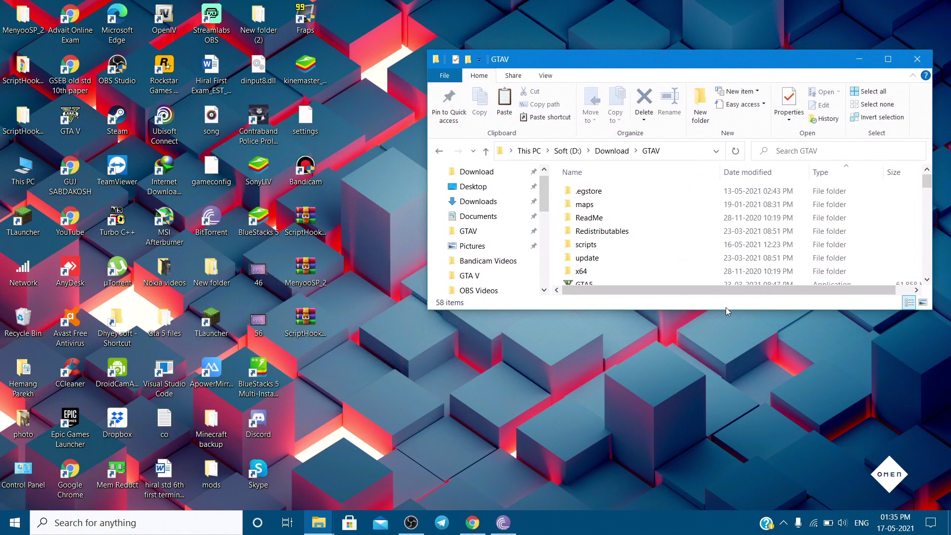
pyautogui.moveTo(727, 311); pyautogui.dragTo(727, 449)
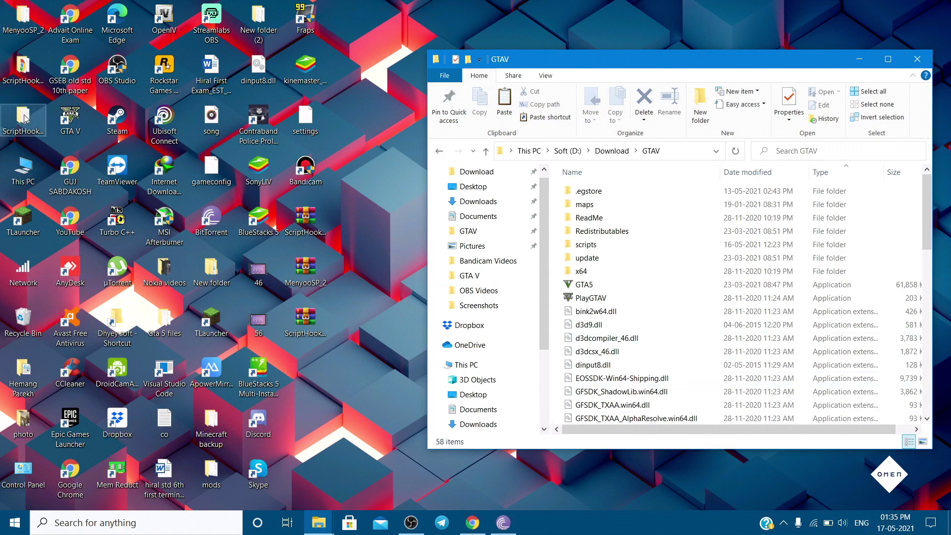
# - Drag dinput8.dll and ScriptHookV.dll from ScriptHookV's bin folder into GTAV, then close bin
pyautogui.doubleClick(22, 69)
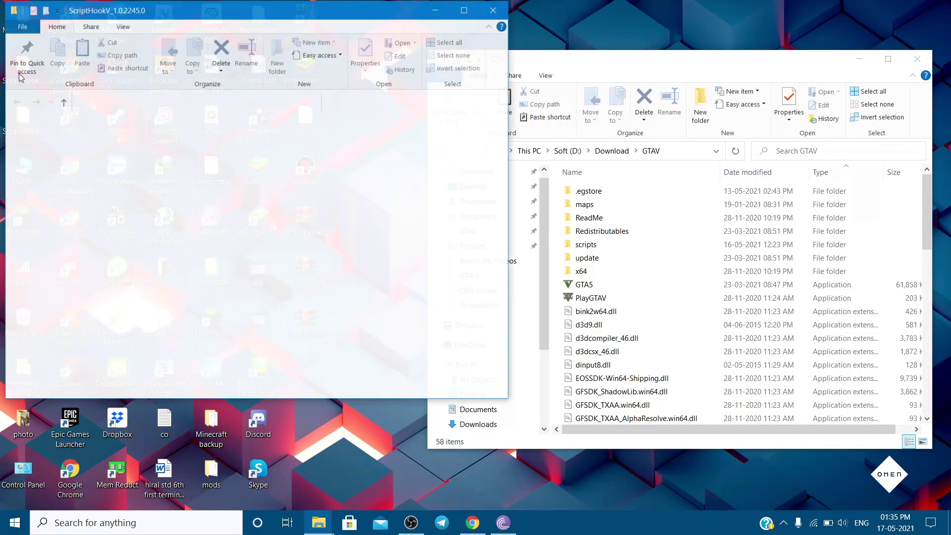
pyautogui.doubleClick(180, 143)
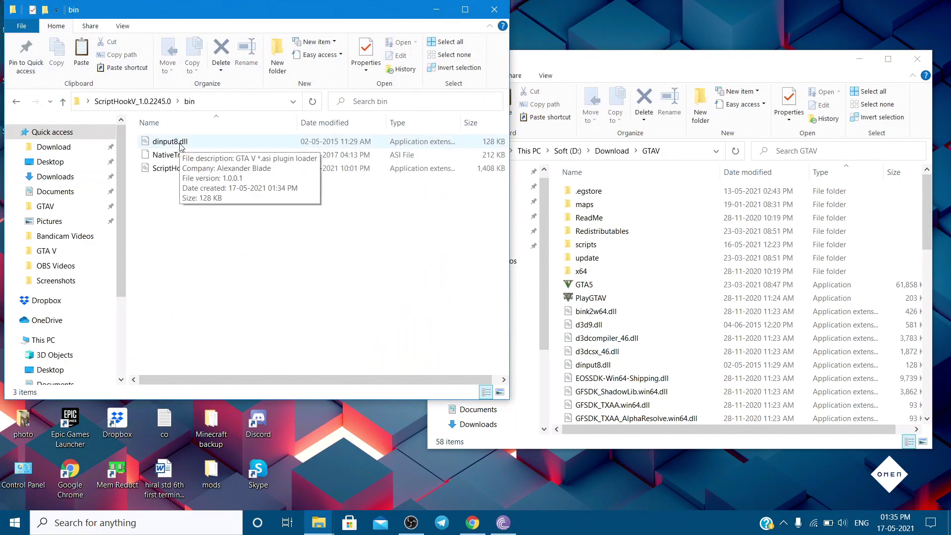
pyautogui.click(180, 143)
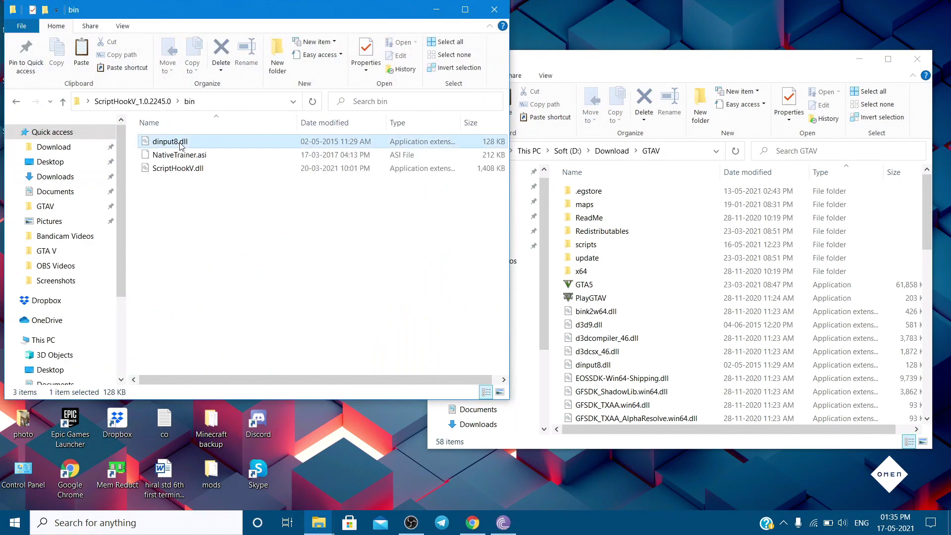
pyautogui.keyDown('ctrl'); pyautogui.click(200, 169); pyautogui.keyUp('ctrl')
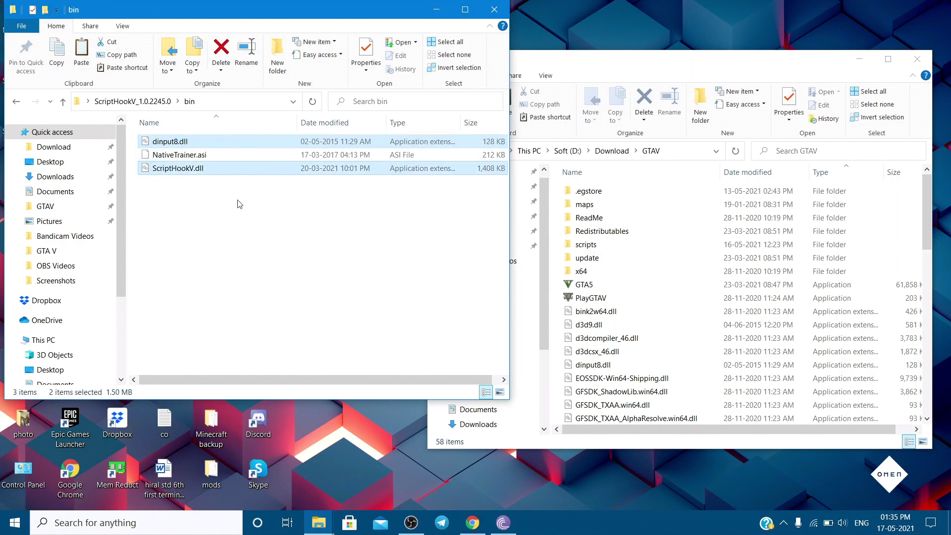
pyautogui.moveTo(221, 169); pyautogui.dragTo(664, 353)
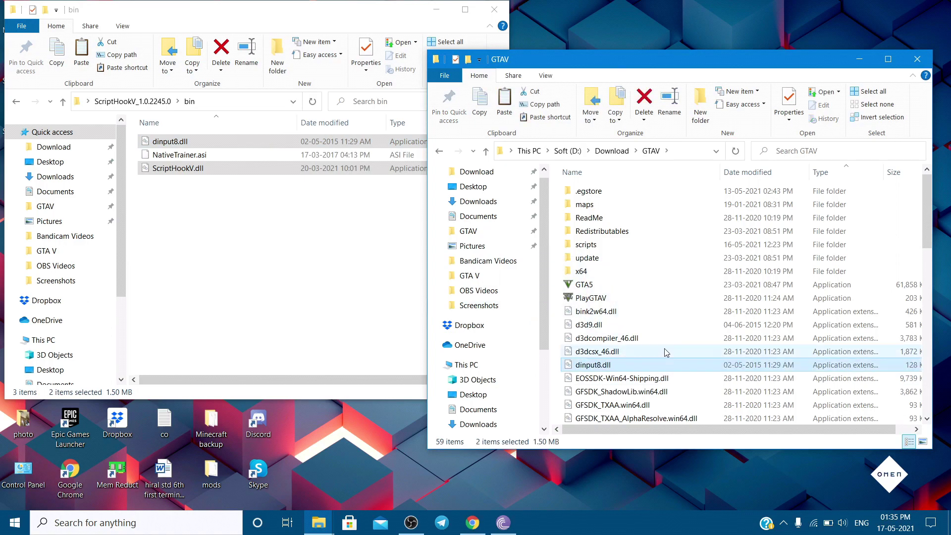
pyautogui.scroll(-3, 685, 310)
pyautogui.scroll(-1, 656, 322)
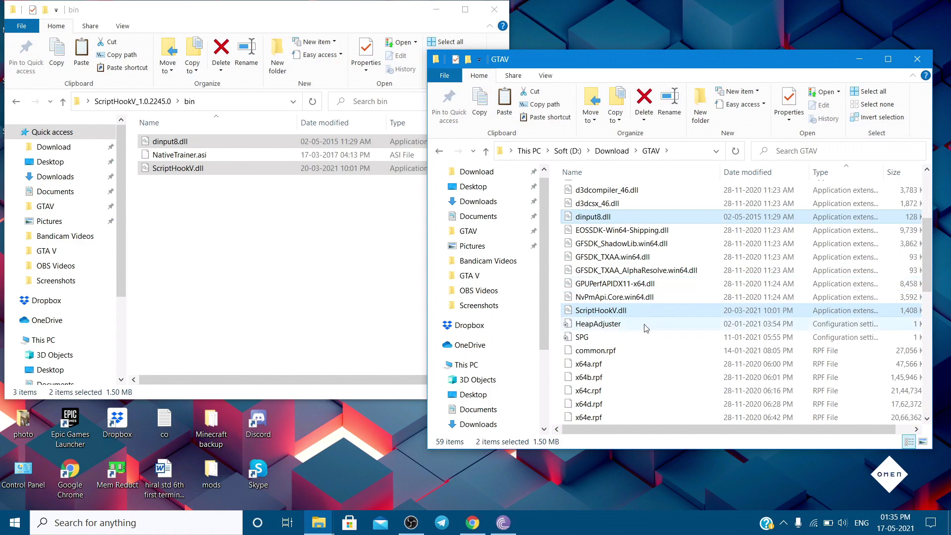
pyautogui.click(494, 9)
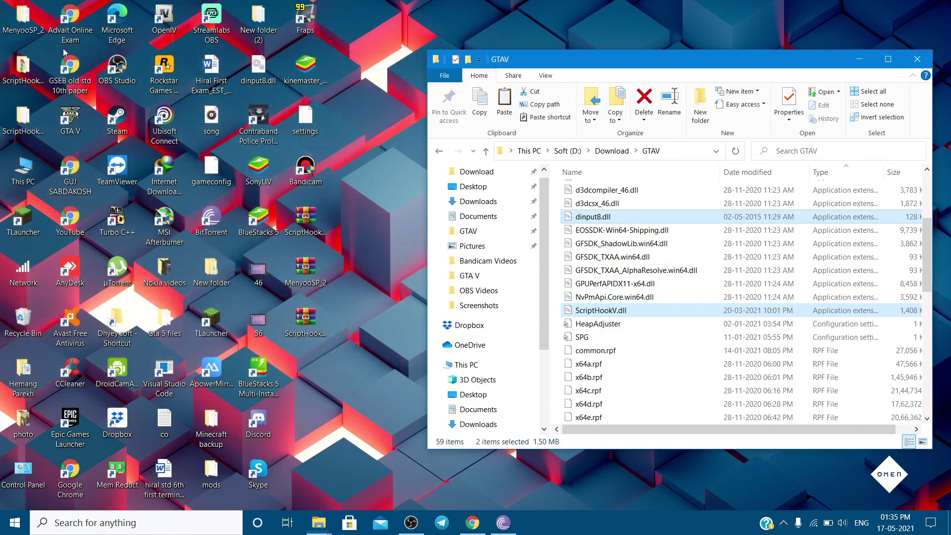
# - Paste the six ScriptHookVDotNet files (.asi, DLLs, XMLs) into GTAV and close ScriptHookVDotNet_2
pyautogui.click(23, 117)
pyautogui.doubleClick(23, 117)
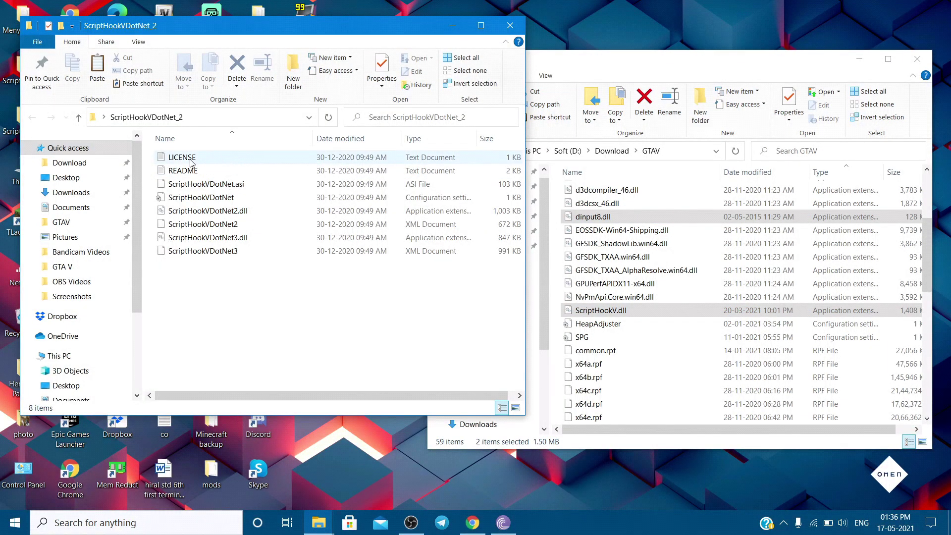
pyautogui.click(207, 184)
pyautogui.hotkey('shift', 'Down')
pyautogui.hotkey('shift', 'Down')
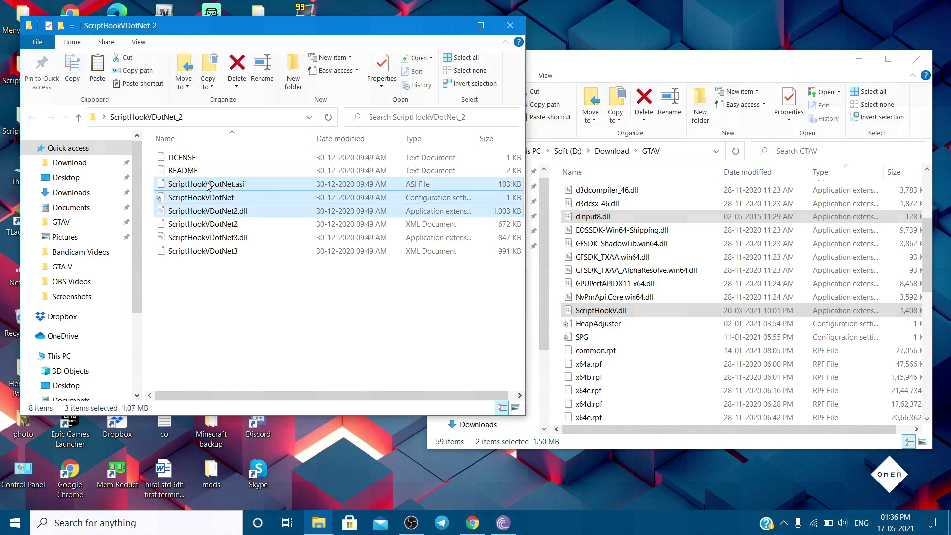
pyautogui.hotkey('shift', 'Down')
pyautogui.hotkey('shift', 'Down')
pyautogui.hotkey('shift', 'Down')
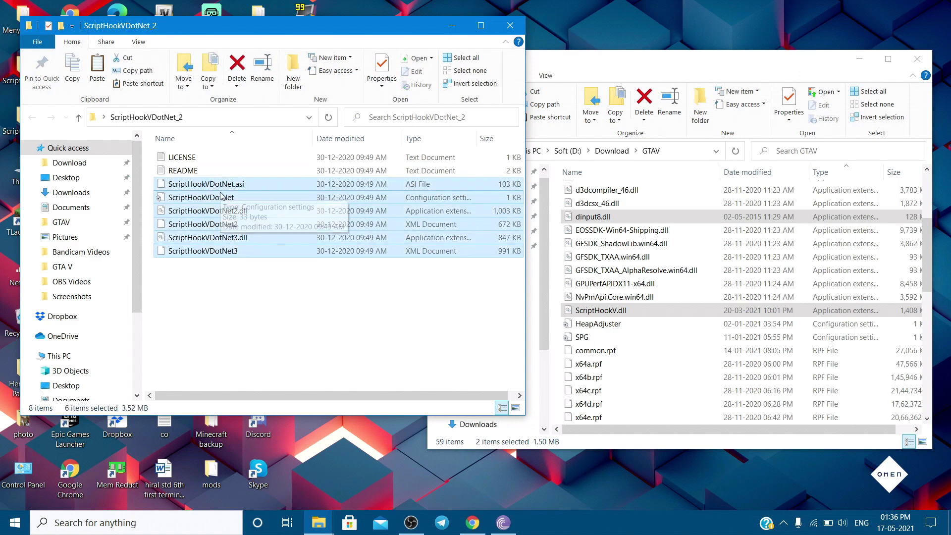
pyautogui.click(632, 65)
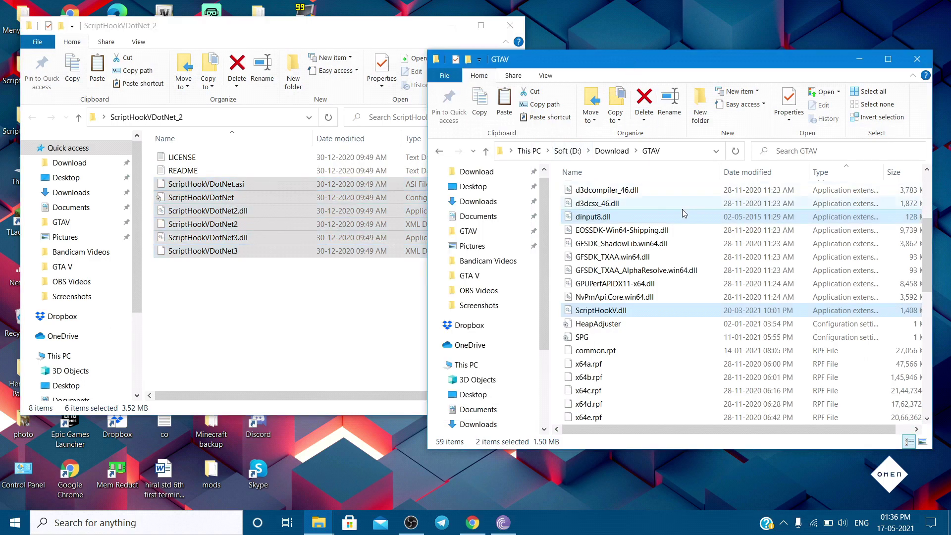
pyautogui.hotkey('ctrl', 'v')
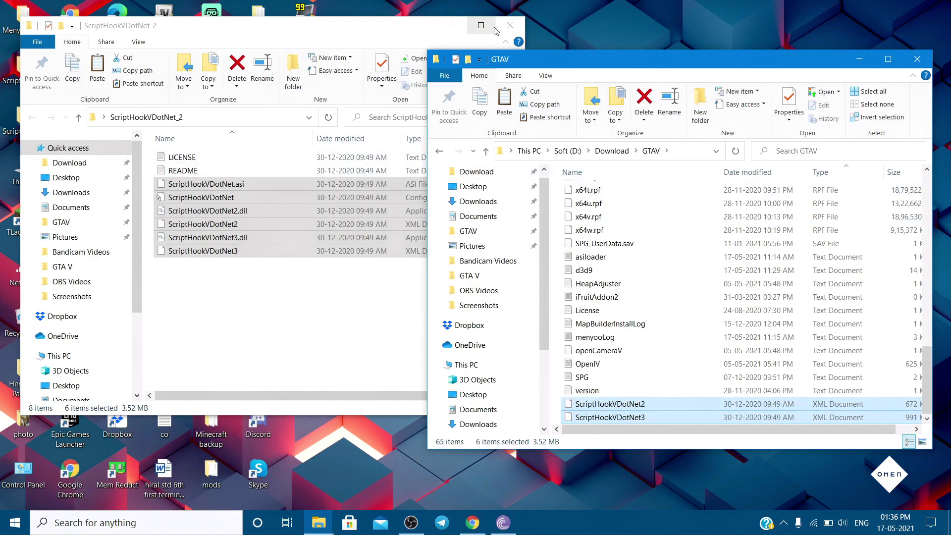
pyautogui.click(509, 29)
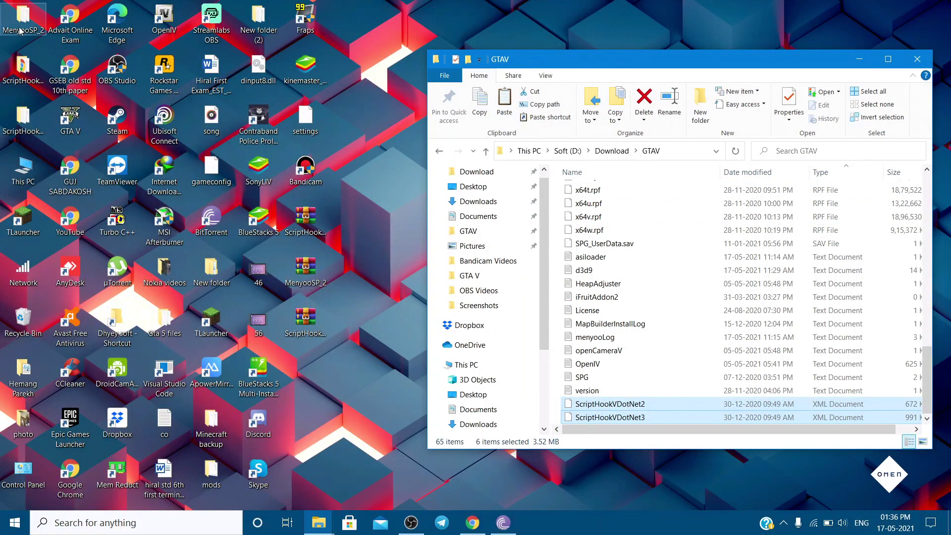
# - Copy menyooStuff and Menyoo.asi from MenyooSP_2 and paste them into the GTAV folder
pyautogui.click(20, 28)
pyautogui.doubleClick(20, 28)
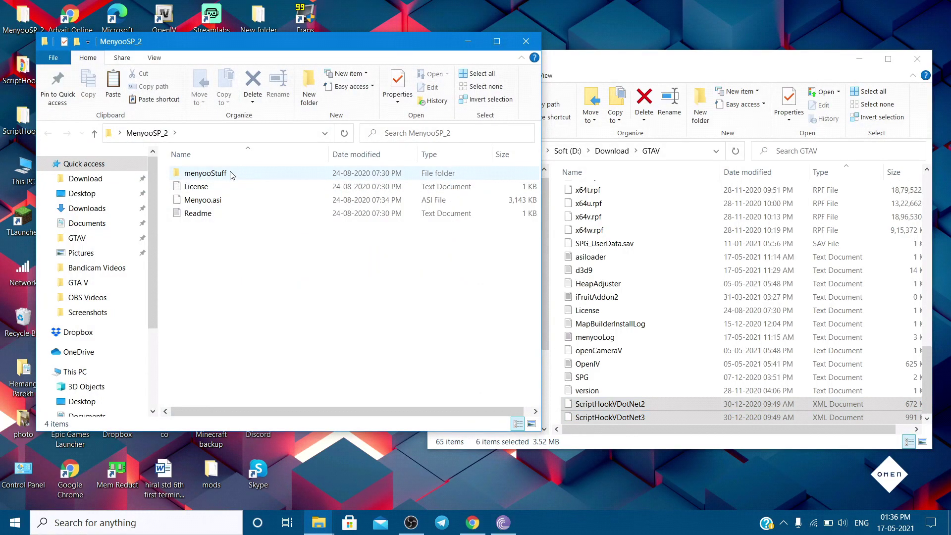
pyautogui.click(230, 174)
pyautogui.keyDown('ctrl'); pyautogui.click(234, 204); pyautogui.keyUp('ctrl')
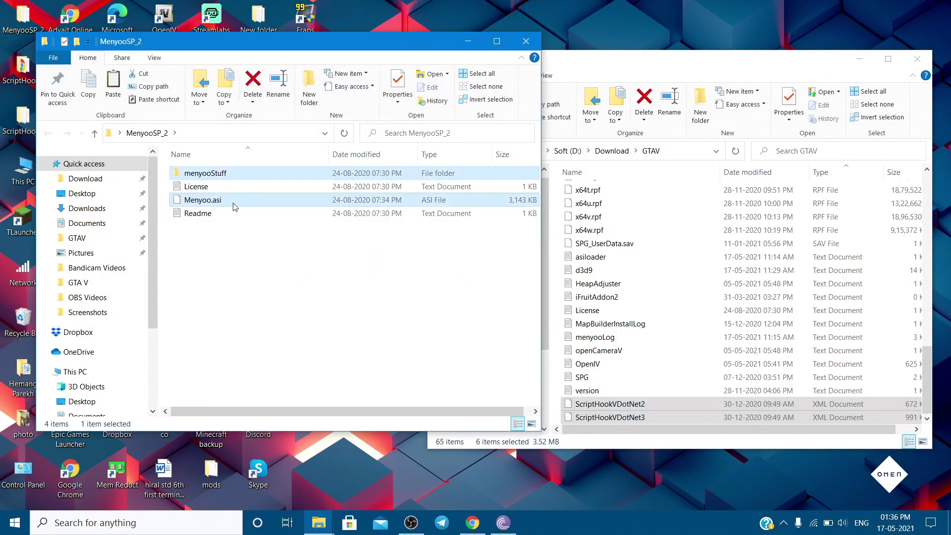
pyautogui.rightClick(234, 207)
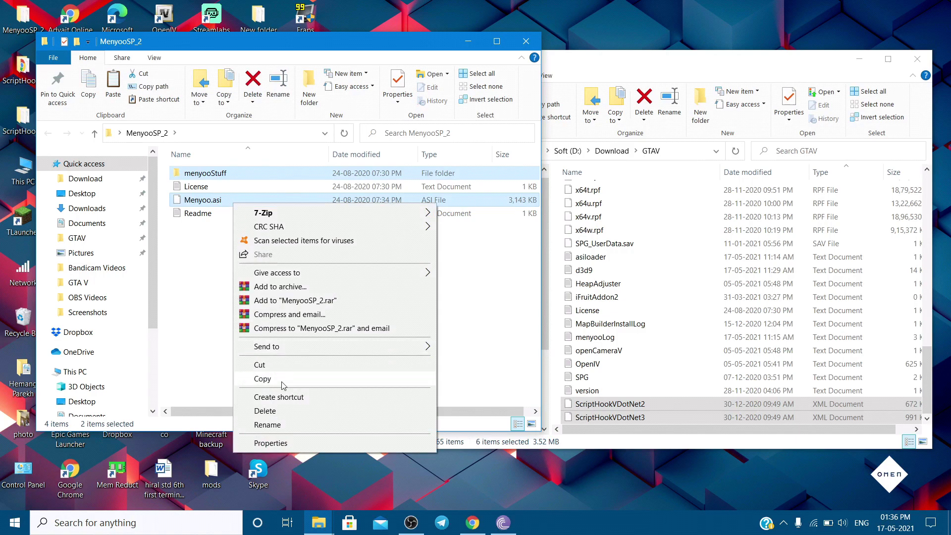
pyautogui.click(284, 378)
pyautogui.click(757, 69)
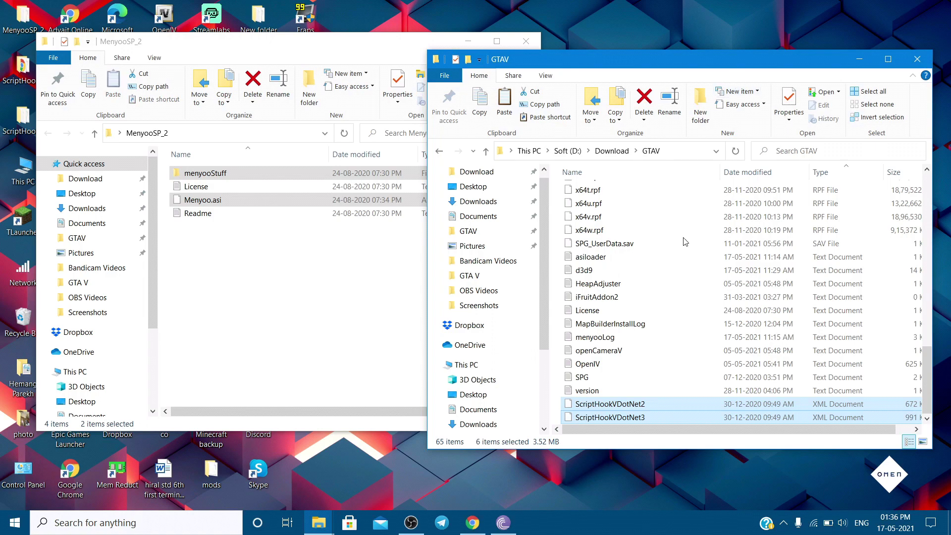
pyautogui.hotkey('ctrl', 'v')
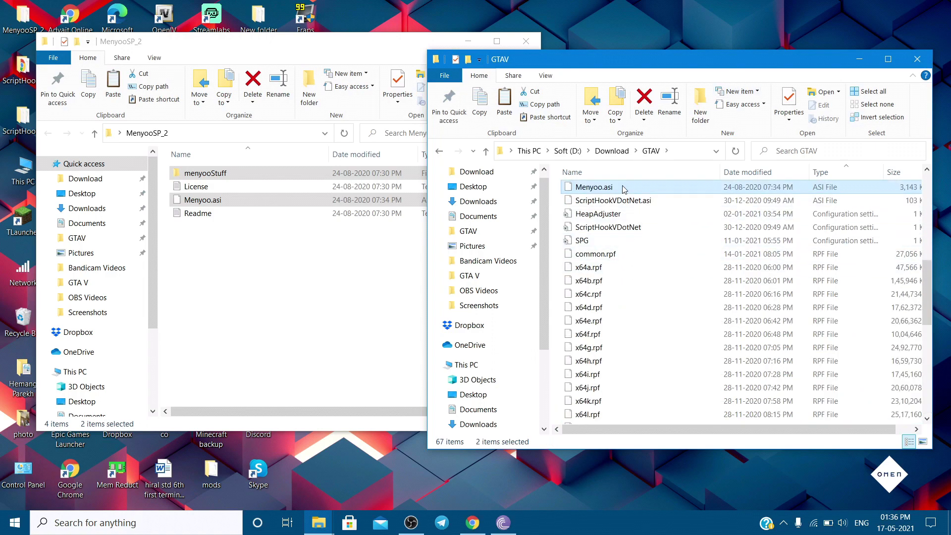
# - Scroll the GTAV folder back to the top and reposition its window
pyautogui.scroll(2, 646, 241)
pyautogui.scroll(3, 646, 241)
pyautogui.scroll(3, 639, 233)
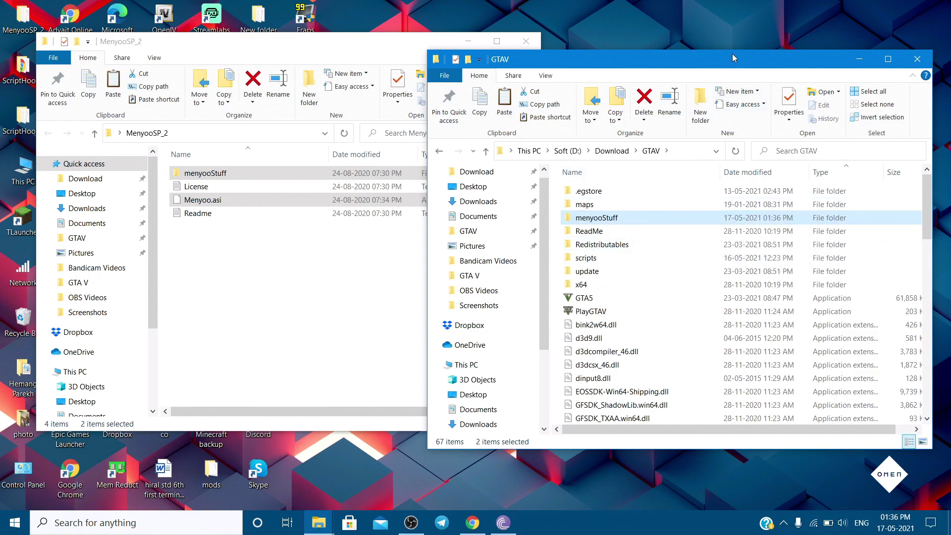
pyautogui.moveTo(732, 58); pyautogui.dragTo(574, 86)
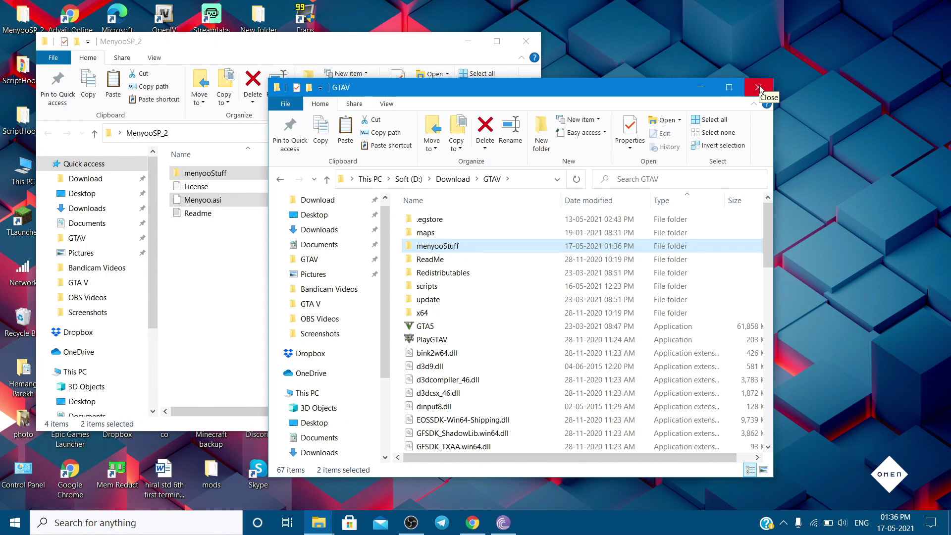
pyautogui.moveTo(598, 86)
pyautogui.mouseDown()
pyautogui.moveTo(625, 133)
pyautogui.moveTo(603, 119)
pyautogui.mouseUp()
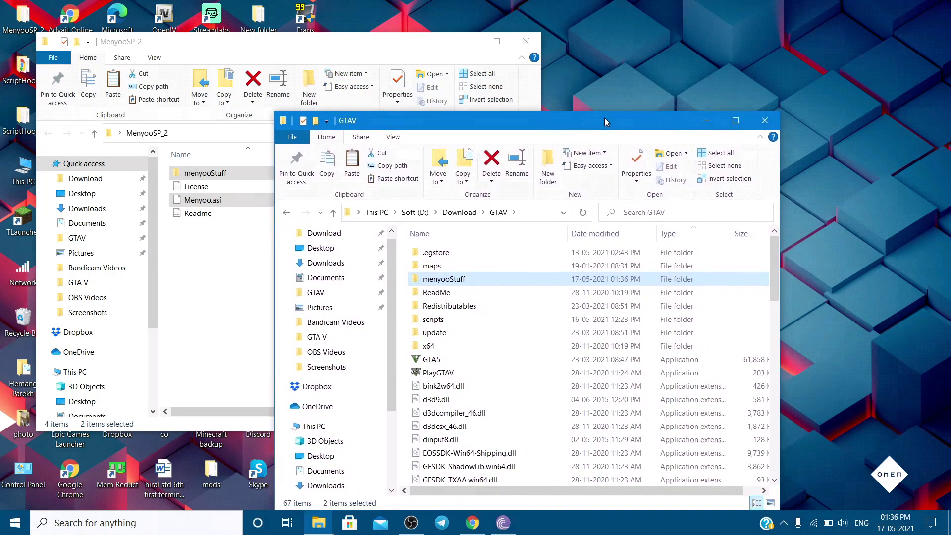
# - Close the GTAV and MenyooSP_2 folders, then toggle the Menyoo menu in-game with F8
pyautogui.click(763, 121)
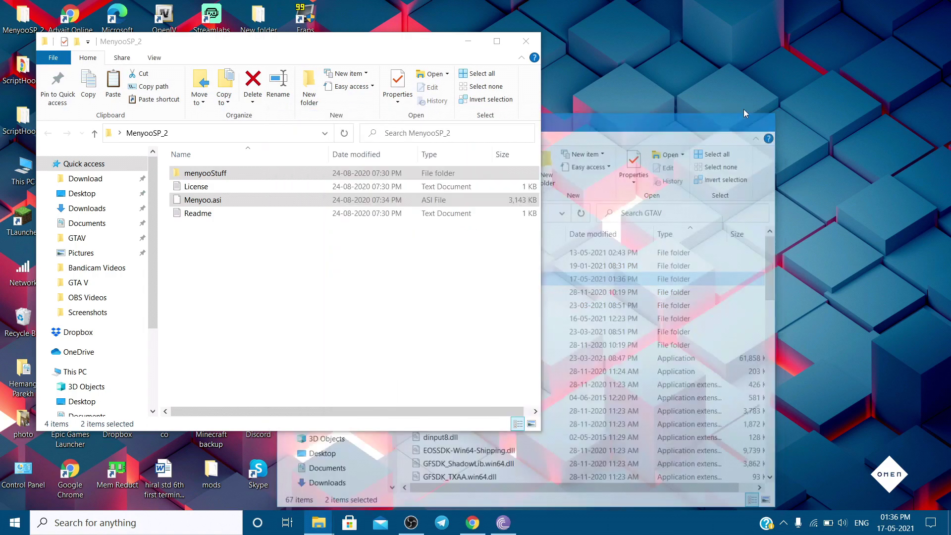
pyautogui.click(528, 41)
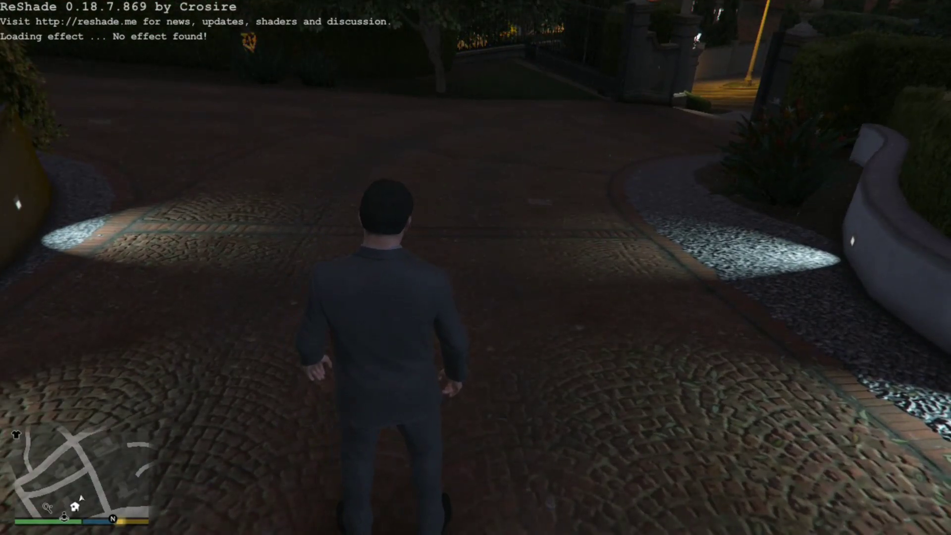
pyautogui.press('F8')
pyautogui.press('F8')
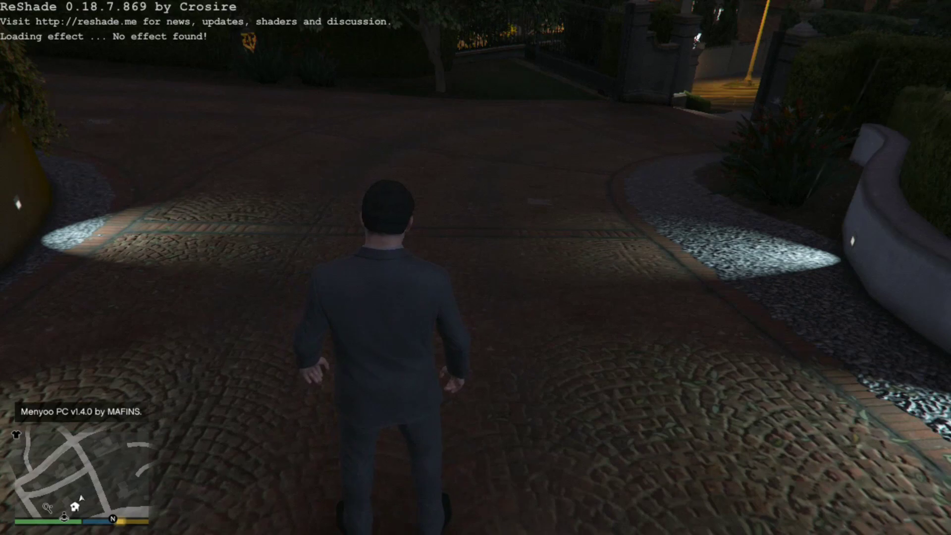
pyautogui.press('F8')
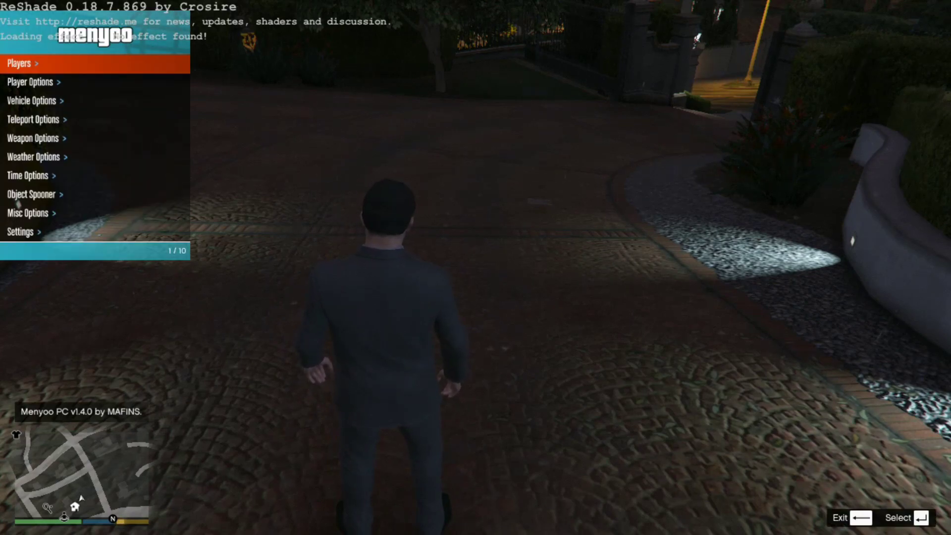
# - Browse Menyoo's main categories with the arrow keys, settling on the Time category
pyautogui.press('Down')
pyautogui.press('Down')
pyautogui.press('Down')
pyautogui.press('Down')
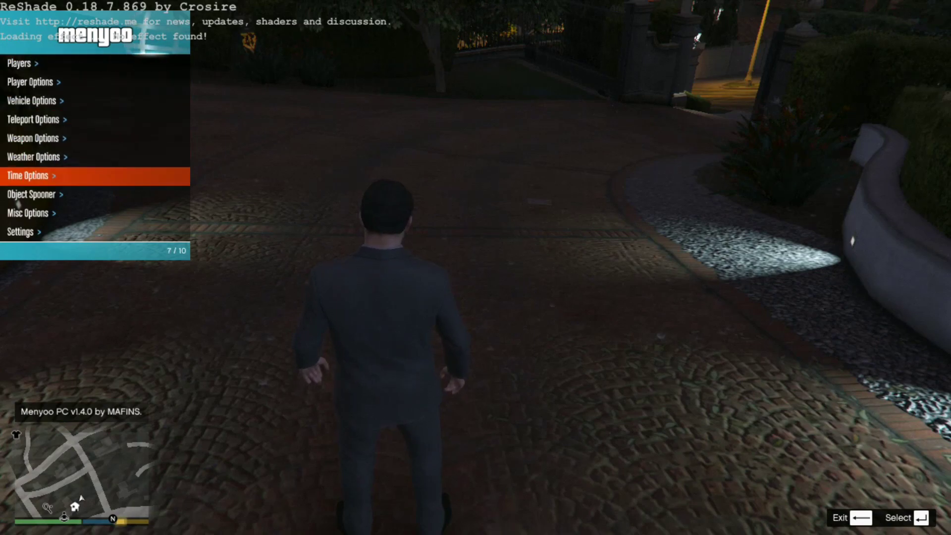
pyautogui.press('Down')
pyautogui.press('Down')
pyautogui.press('Down')
pyautogui.press('Up')
pyautogui.press('Down')
pyautogui.press('Down')
pyautogui.press('Down')
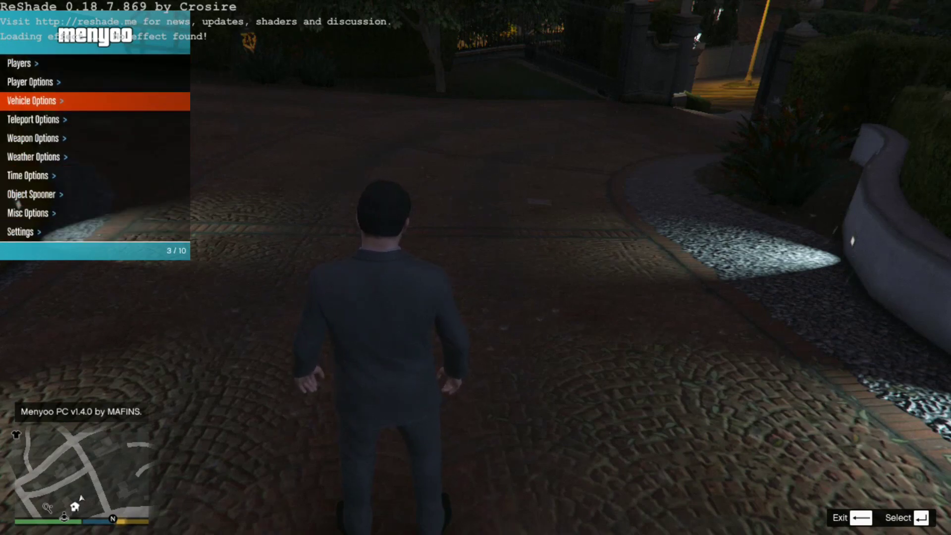
pyautogui.press('Down')
pyautogui.press('Down')
pyautogui.press('Down')
pyautogui.press('Down')
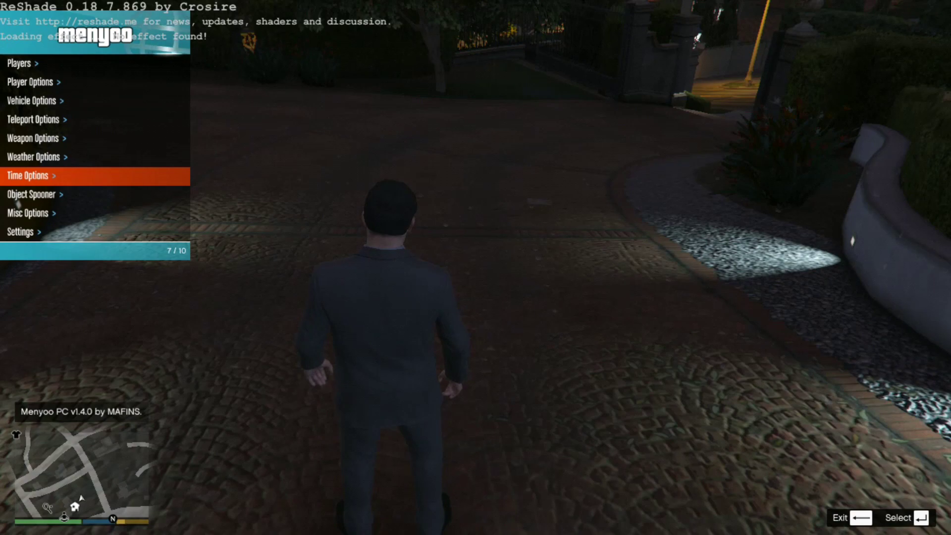
pyautogui.press('Up')
pyautogui.press('Down')
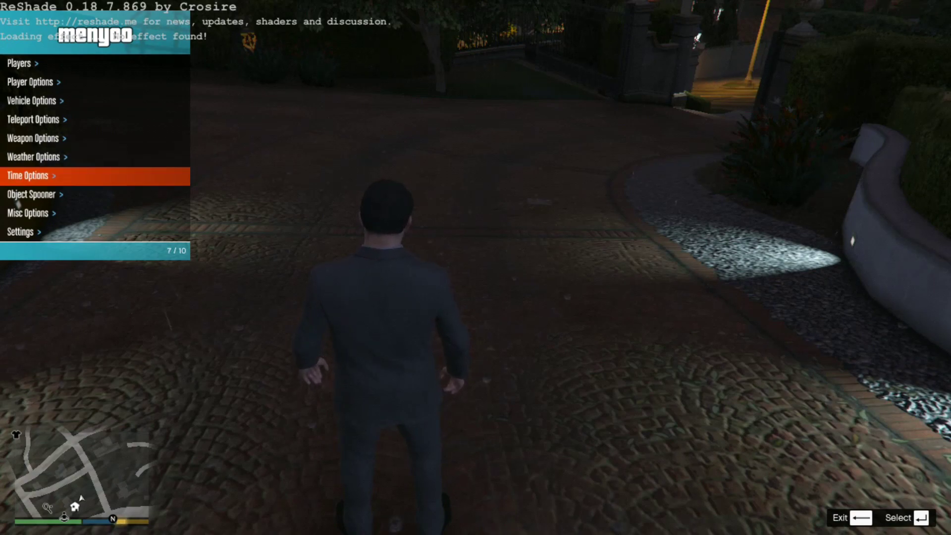
# - In Menyoo's Time Options, advance the hour to 9 so night becomes daylight
pyautogui.press('Return')
pyautogui.press('Down')
pyautogui.press('Down')
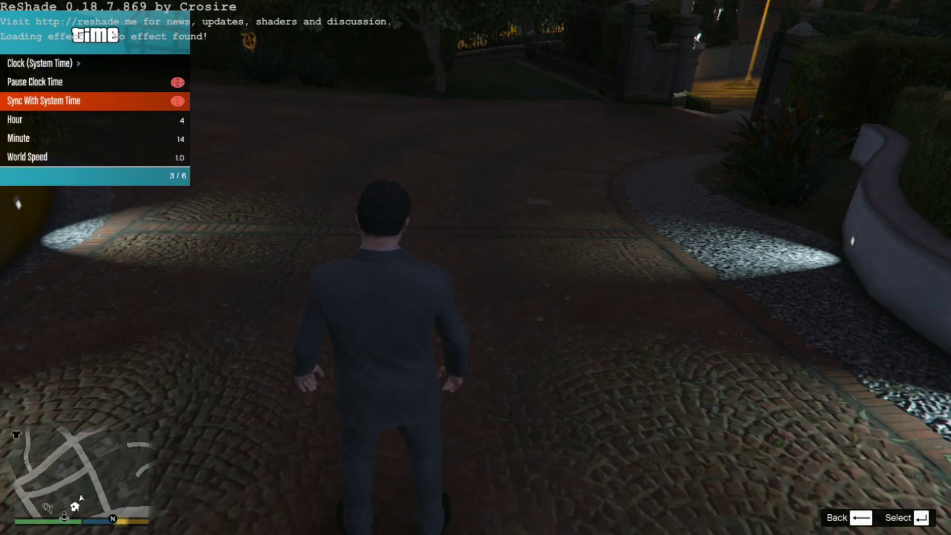
pyautogui.press('Down')
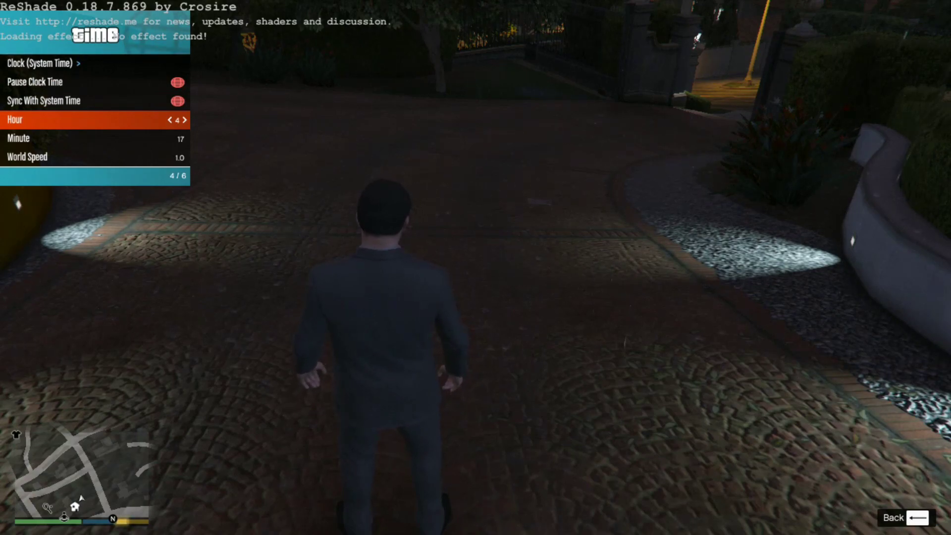
pyautogui.press('Right')
pyautogui.press('Right')
pyautogui.press('Right')
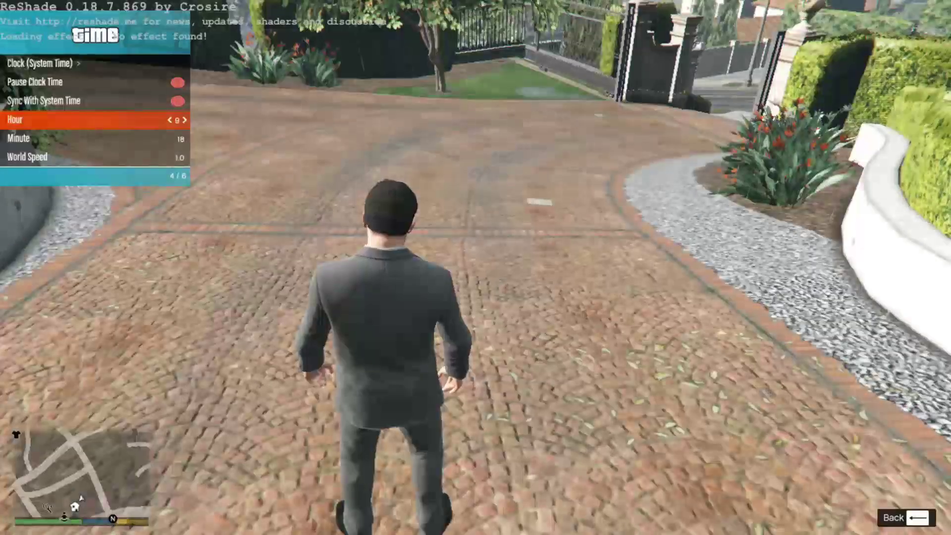
pyautogui.press('BackSpace')
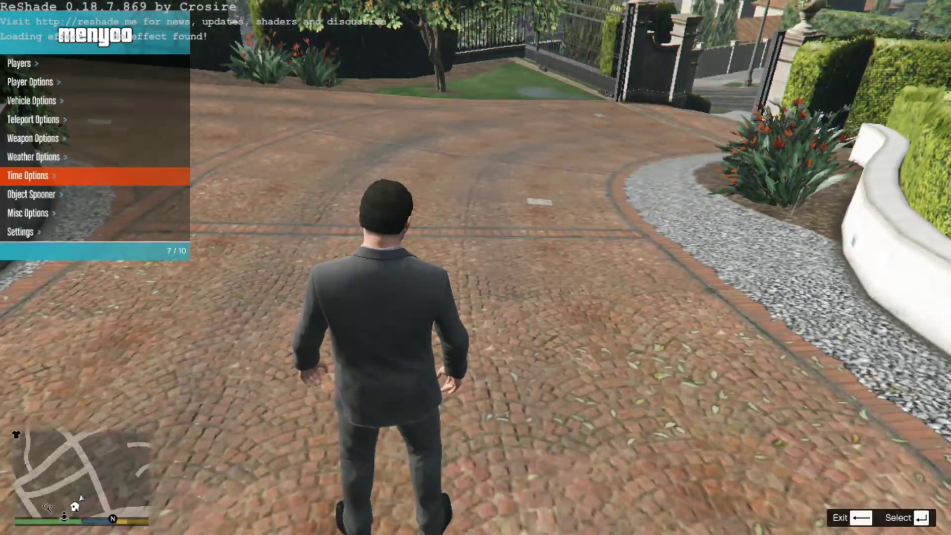
# - Apply the ExtraSunny, Clear and Clouds weather presets, then ExtraSunny again
pyautogui.press('Up')
pyautogui.press('Return')
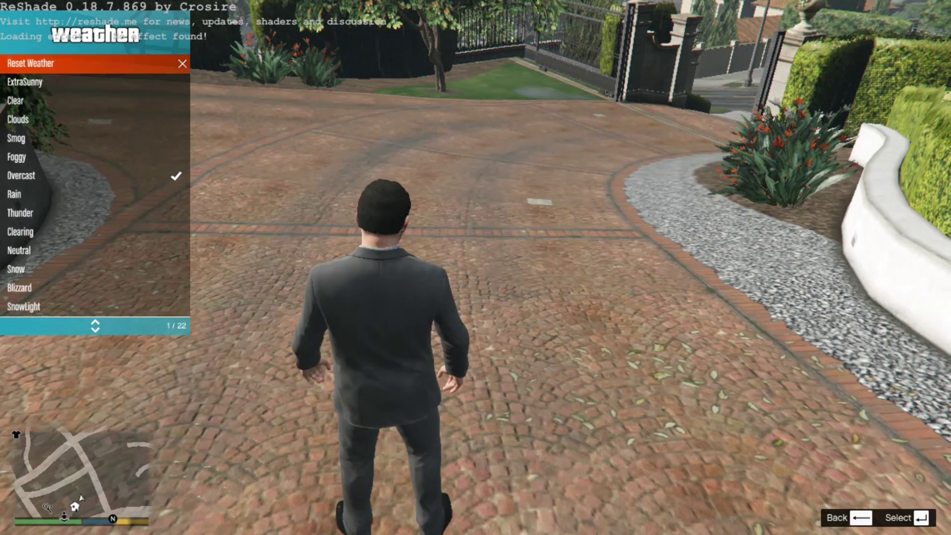
pyautogui.press('Down')
pyautogui.press('Return')
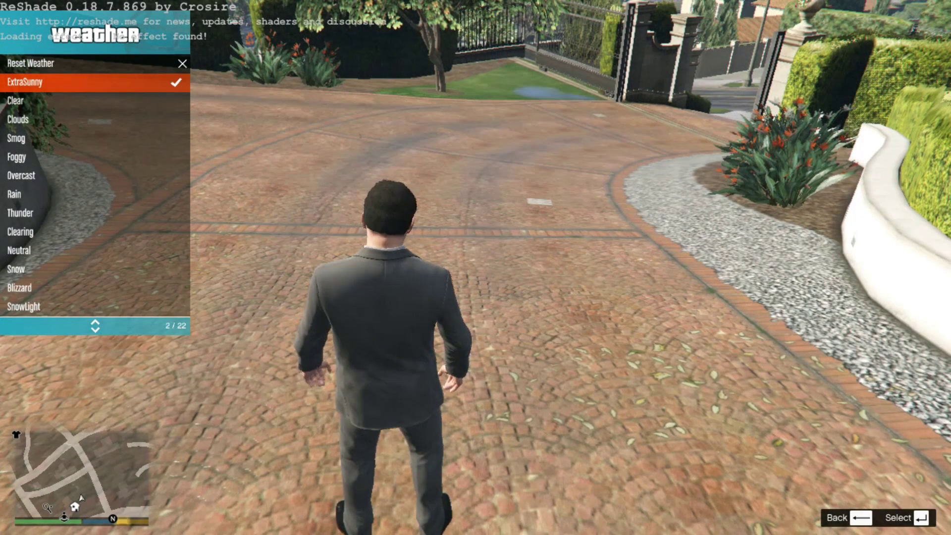
pyautogui.press('Down')
pyautogui.press('Return')
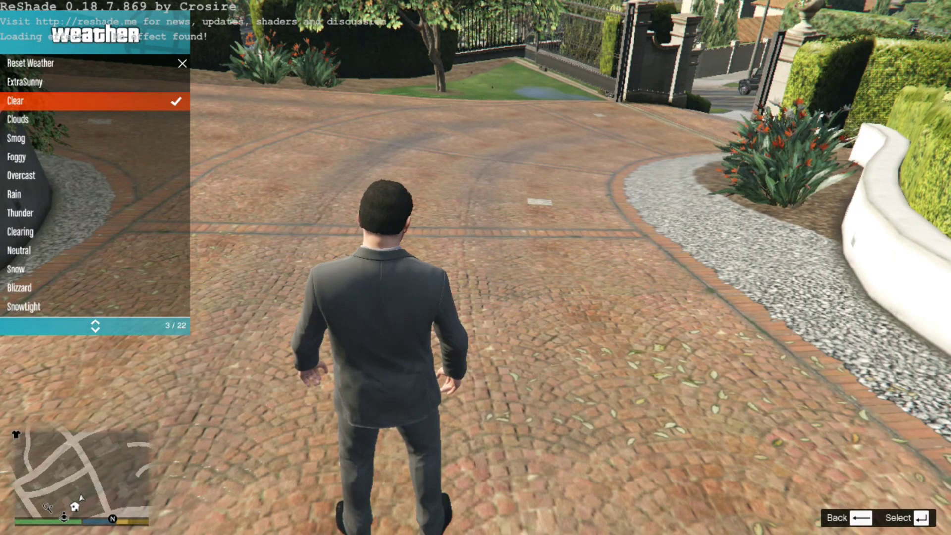
pyautogui.press('Down')
pyautogui.press('Return')
pyautogui.press('Up')
pyautogui.press('Up')
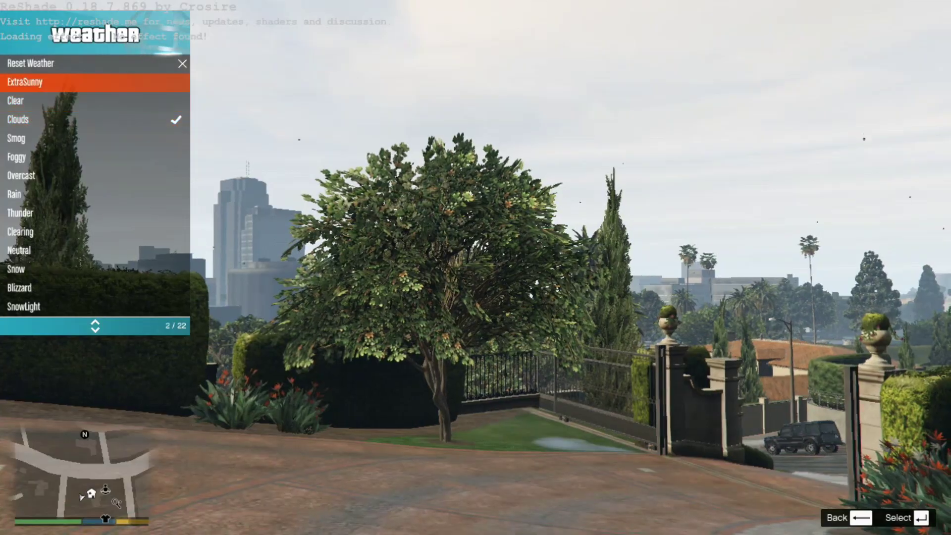
pyautogui.press('Return')
pyautogui.press('BackSpace')
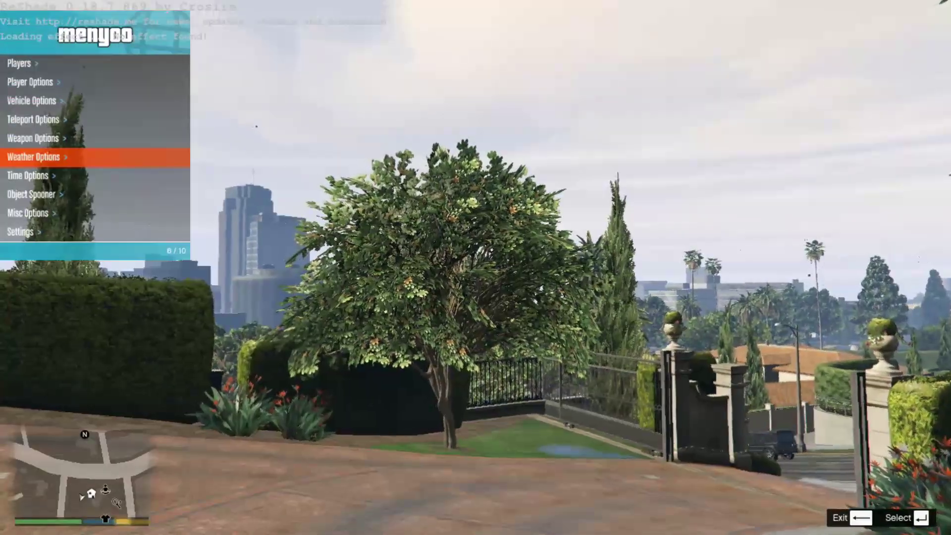
# - In Menyoo, glance at Player options, then open Vehicle Options
pyautogui.press('Up')
pyautogui.press('Up')
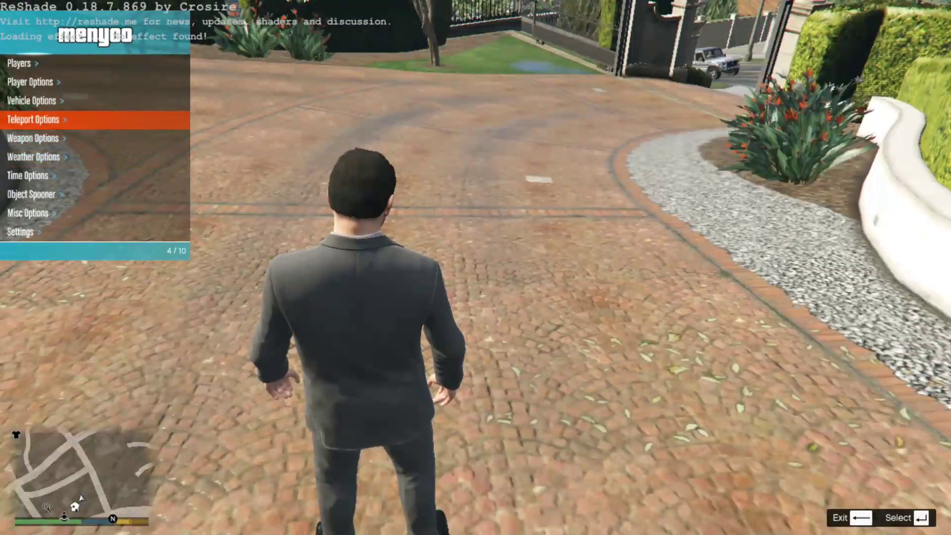
pyautogui.press('Up')
pyautogui.press('Up')
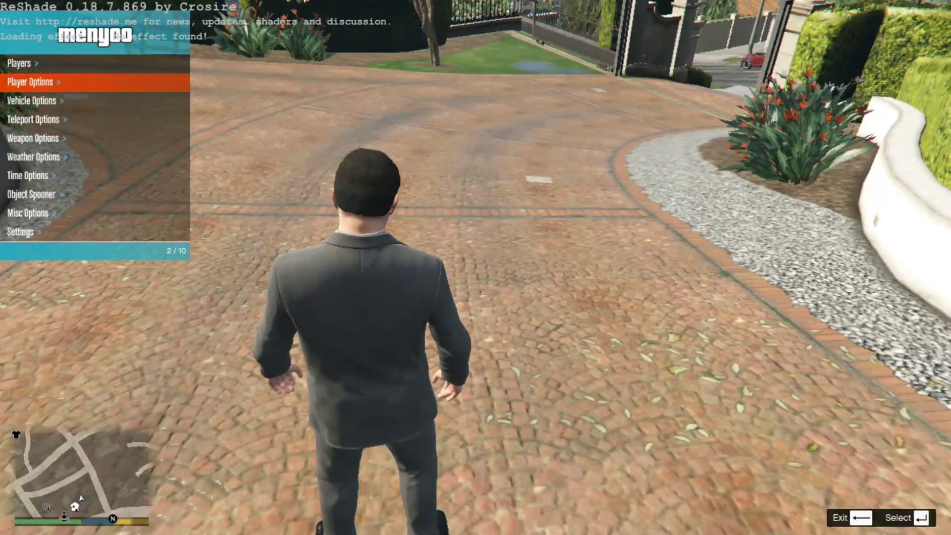
pyautogui.press('Return')
pyautogui.press('BackSpace')
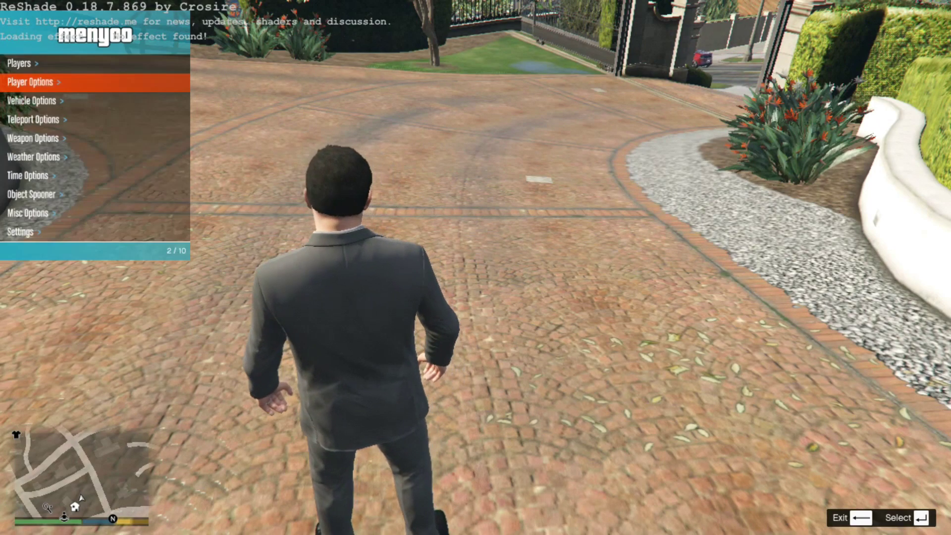
pyautogui.press('Down')
pyautogui.press('Return')
# - Spawn the Cheetah from the Vehicle Spawner's Super class with the player seated inside
pyautogui.press('Down')
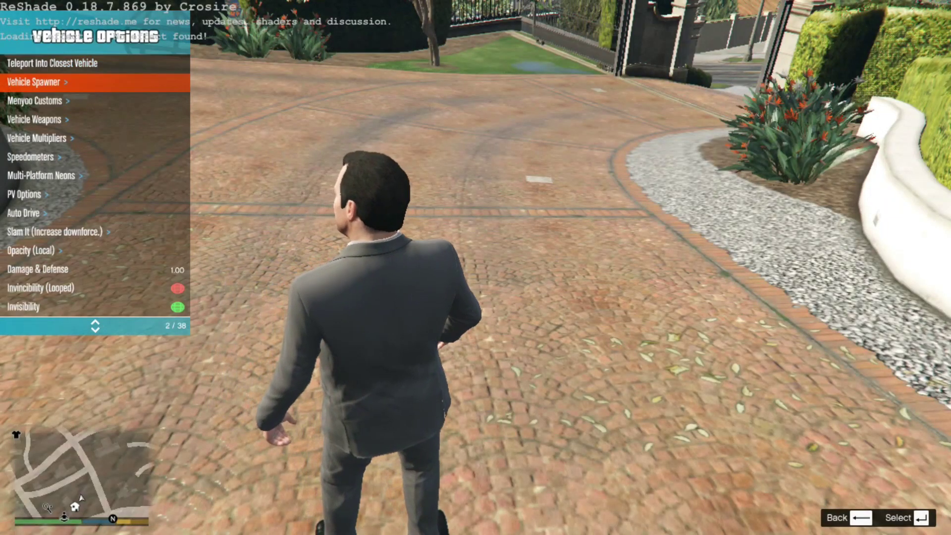
pyautogui.press('Return')
pyautogui.press('Down')
pyautogui.press('Down')
pyautogui.press('Down')
pyautogui.press('Down')
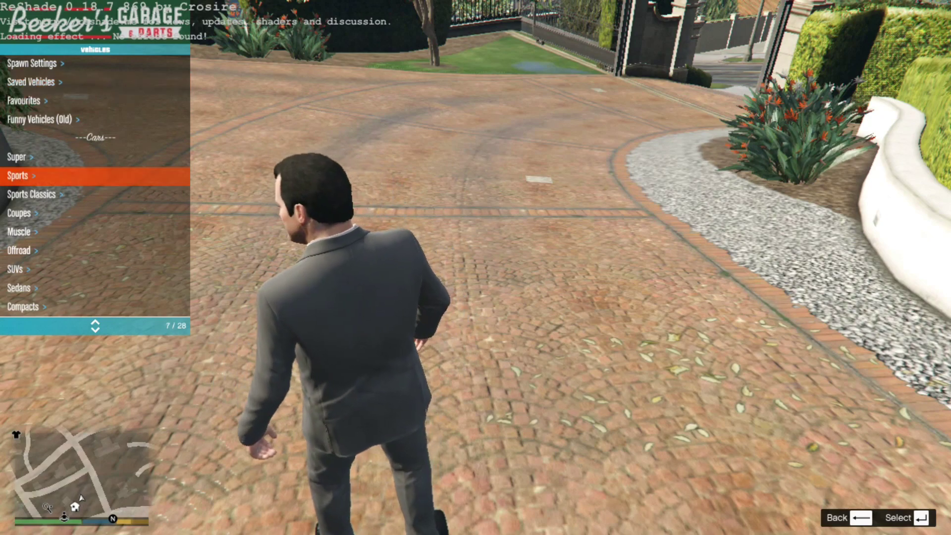
pyautogui.press('Up')
pyautogui.press('Return')
pyautogui.press('Down')
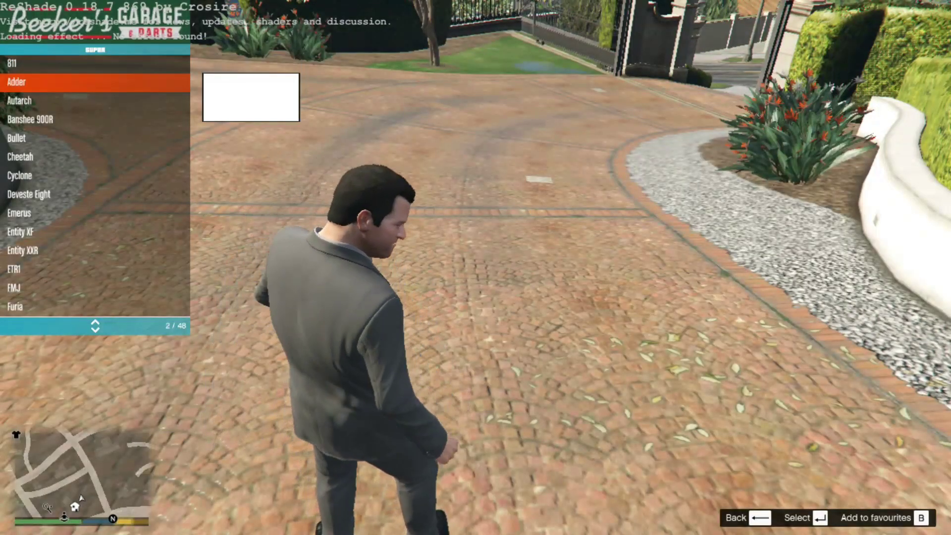
pyautogui.press('Down')
pyautogui.press('Down')
pyautogui.press('Down')
pyautogui.press('Down')
pyautogui.press('Return')
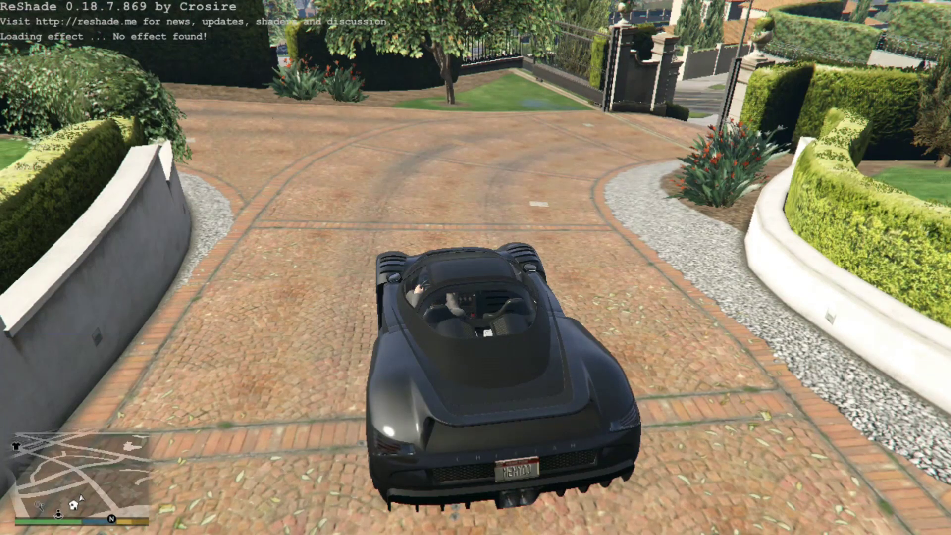
# - Drive the Cheetah out through the mansion gate and down the road past the first intersection
pyautogui.press('w')
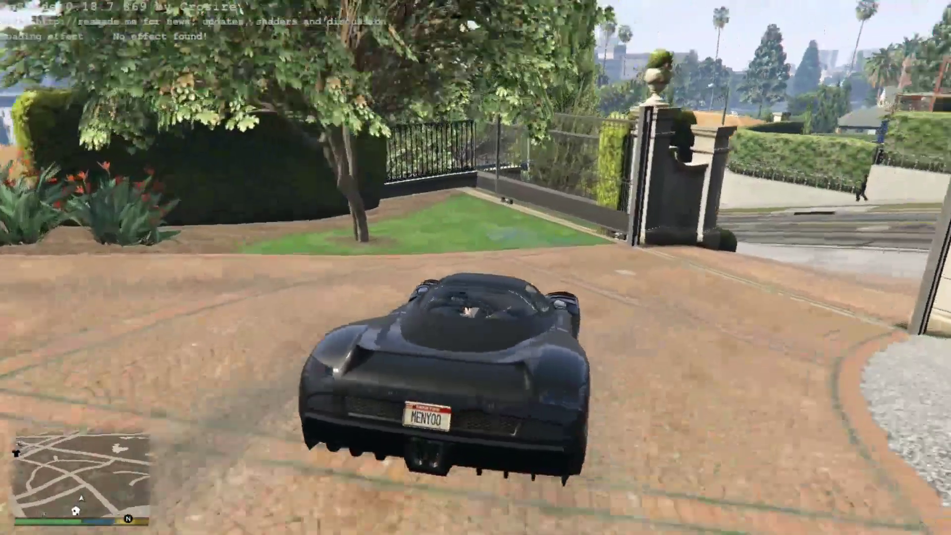
pyautogui.press('d')
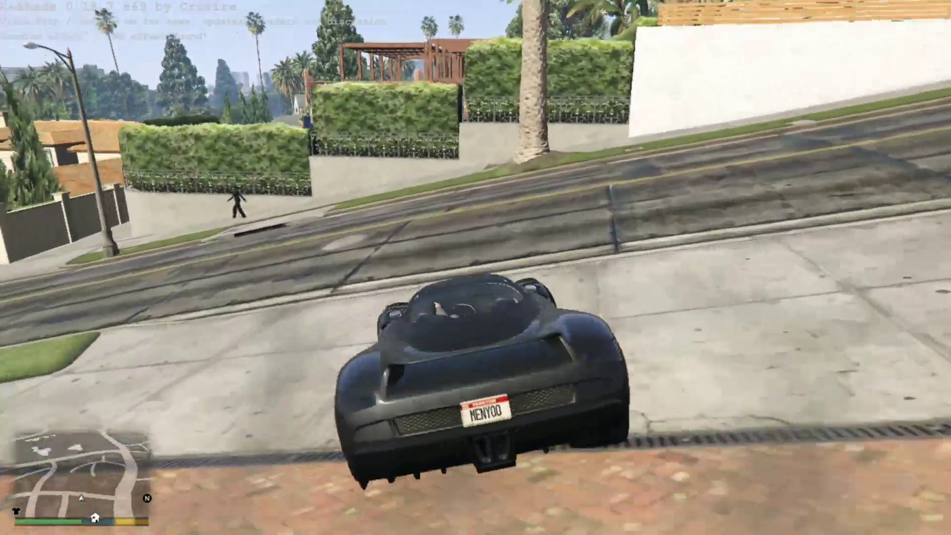
pyautogui.press('a')
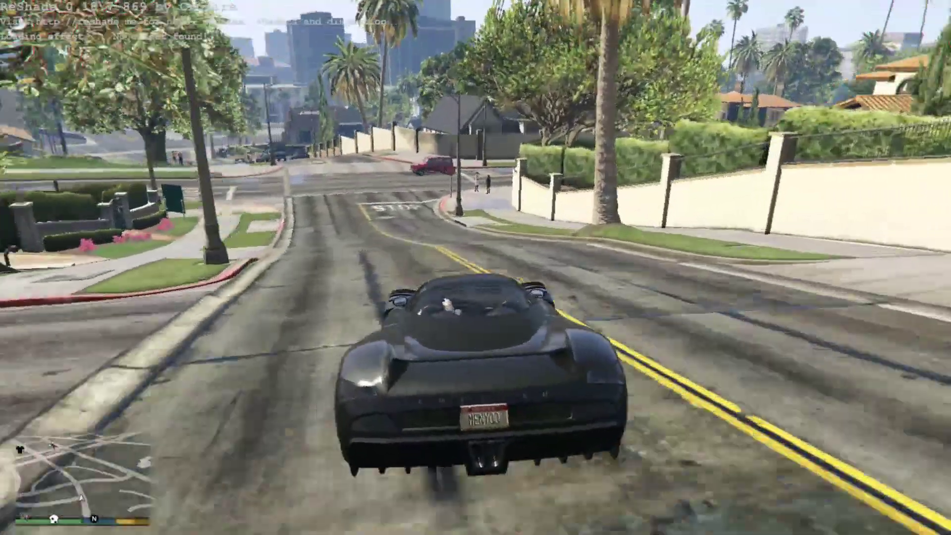
pyautogui.press('a')
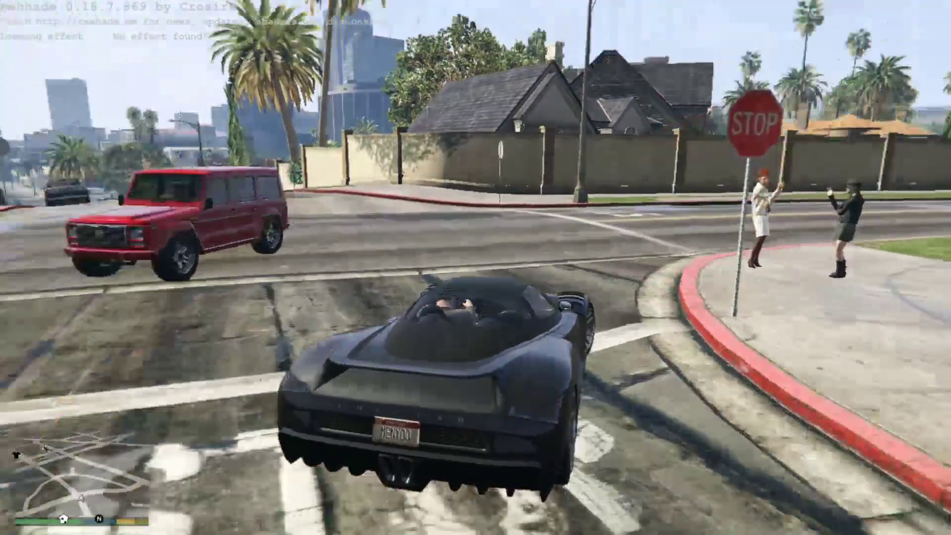
pyautogui.press('d')
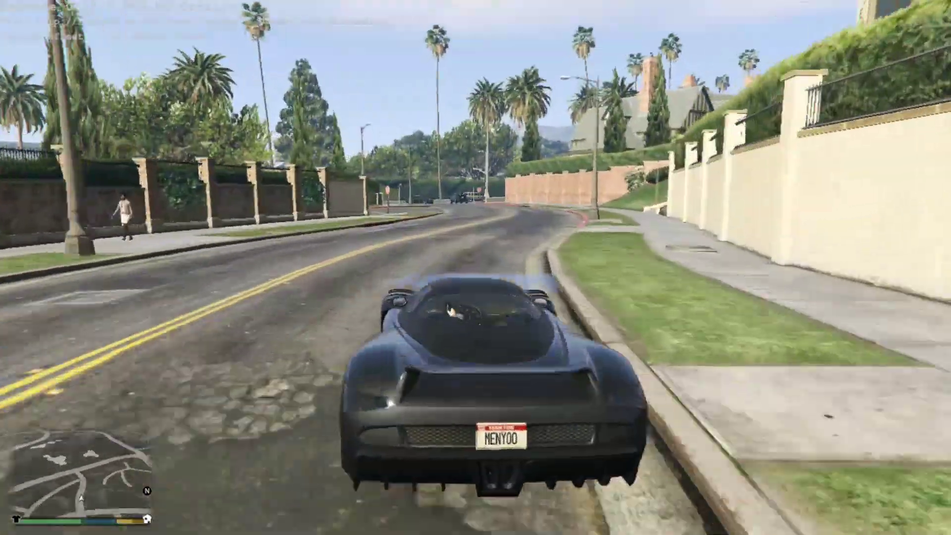
pyautogui.press('a')
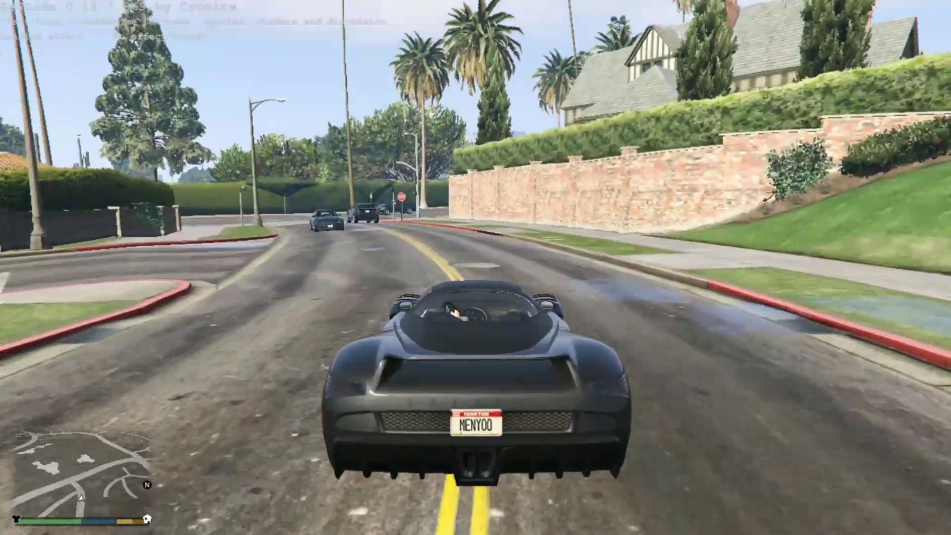
pyautogui.press('a')
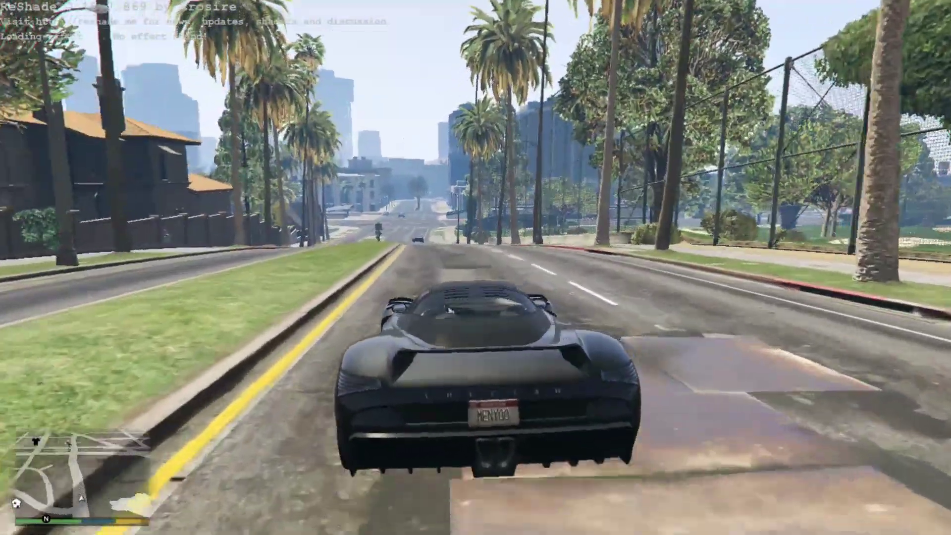
# - Follow the curving road into downtown, turning left at the intersection beside the hotel
pyautogui.press('a')
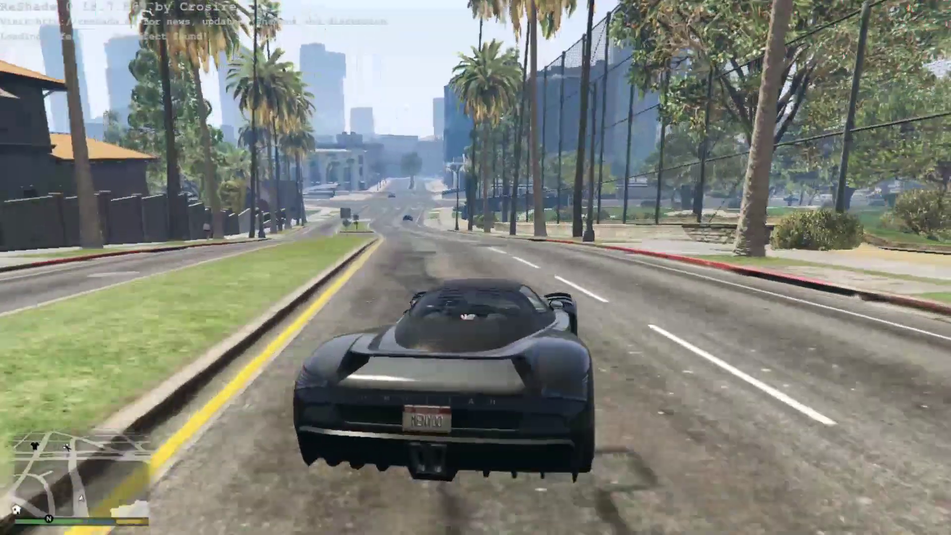
pyautogui.press('a')
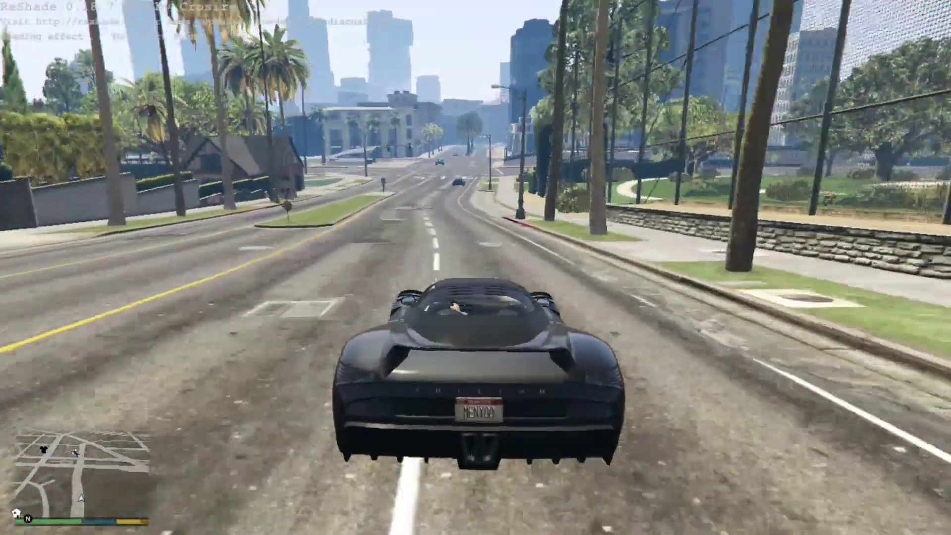
pyautogui.press('a')
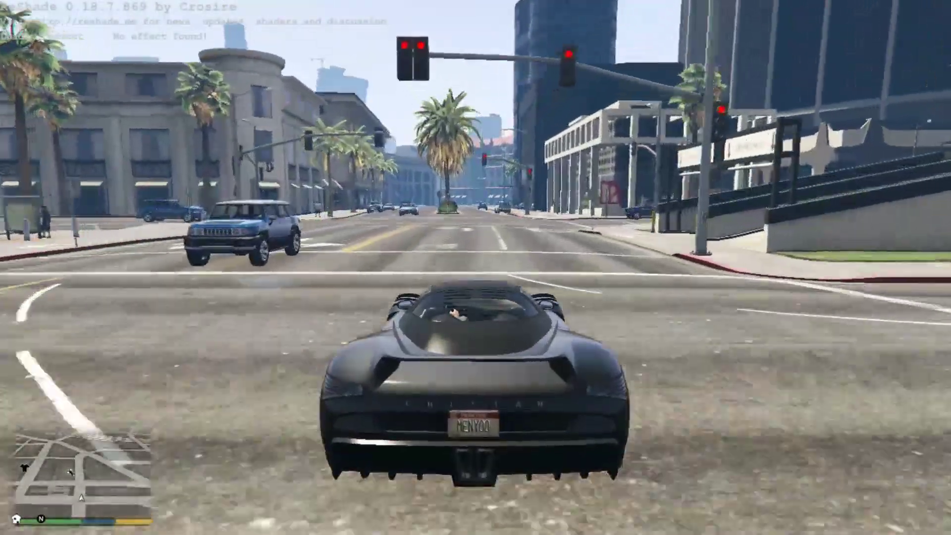
pyautogui.press('w')
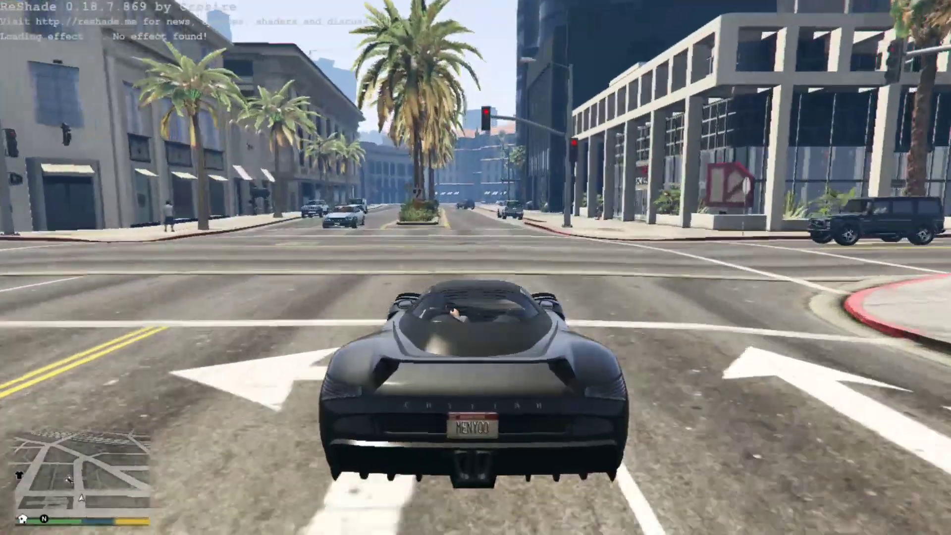
pyautogui.press('d')
pyautogui.press('w')
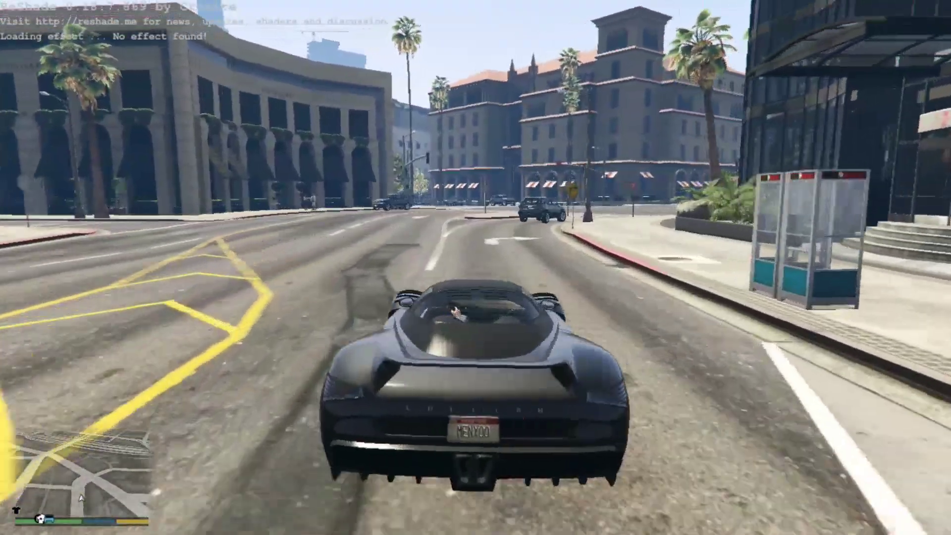
pyautogui.press('a')
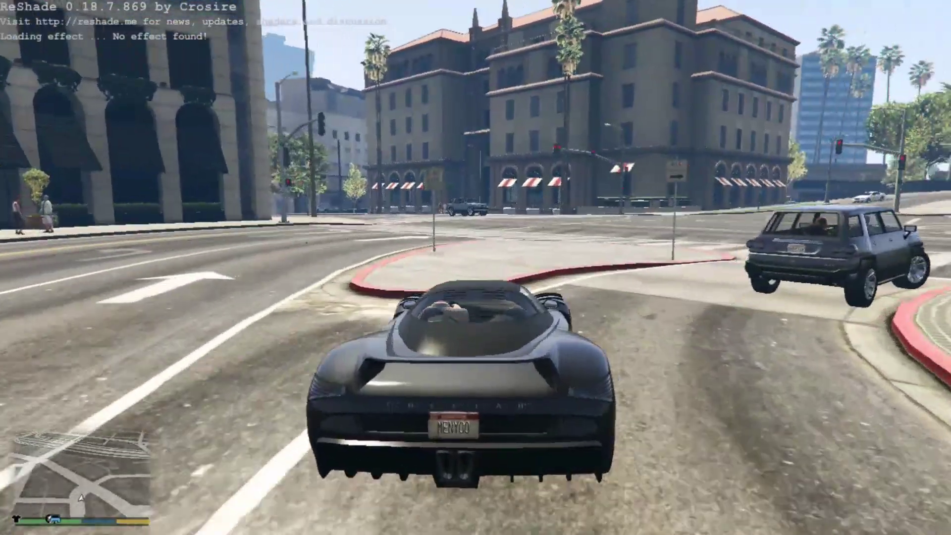
pyautogui.press('a')
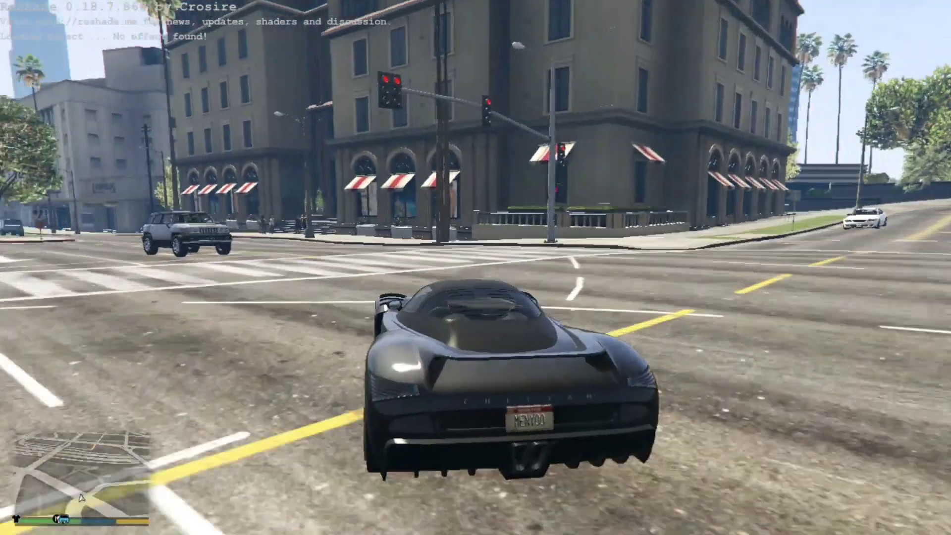